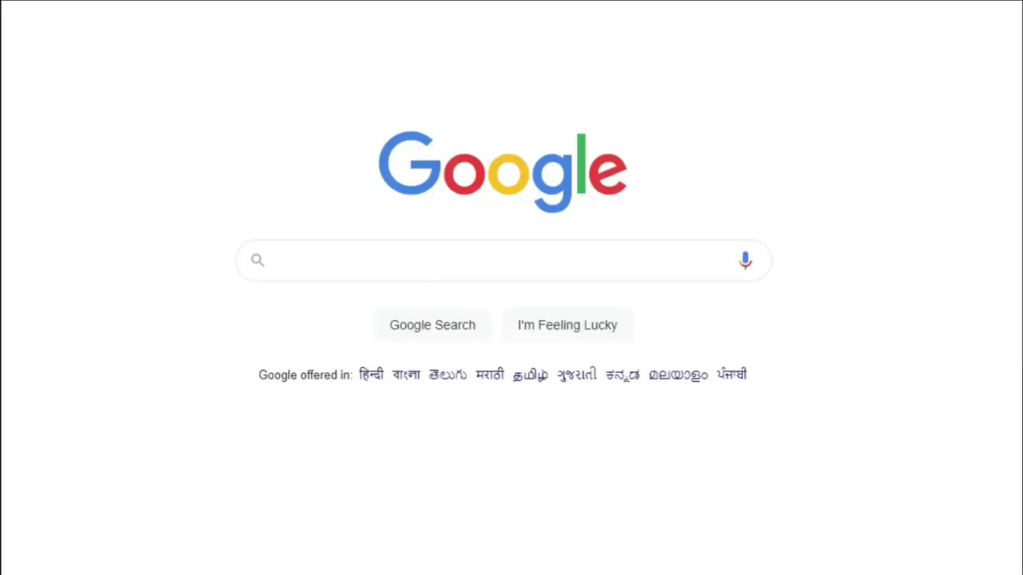
Step: Search Google for "blogger" and open the Blogger.com website from the results
{"action": "left_click", "coordinate": [450, 261]}
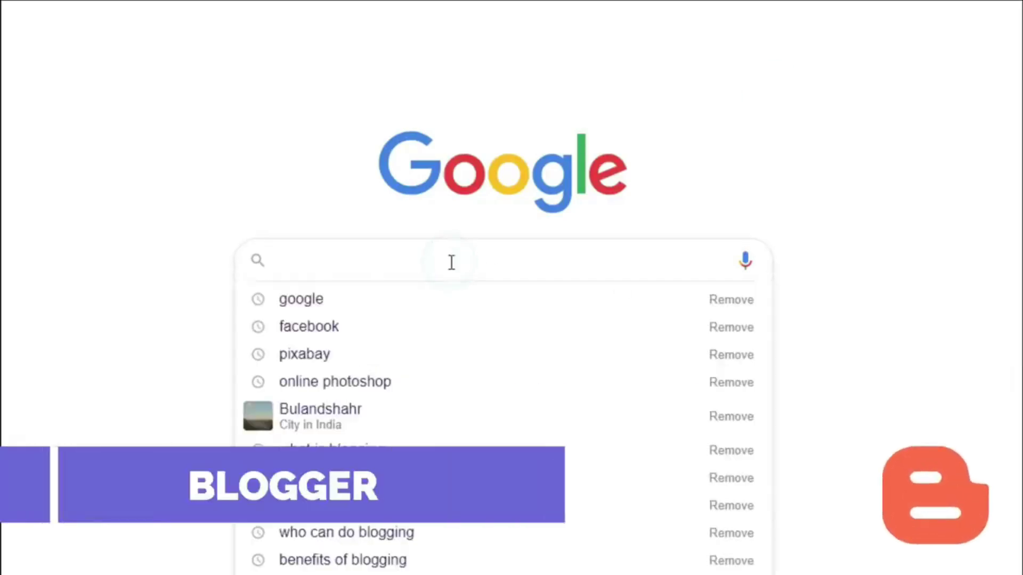
{"action": "type", "text": "blogger"}
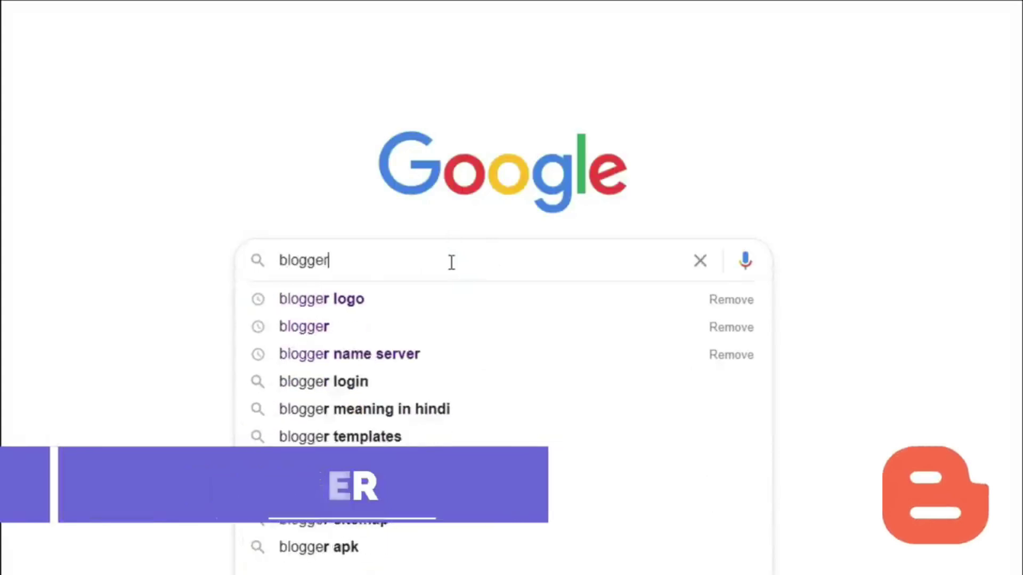
{"action": "key", "text": "Return"}
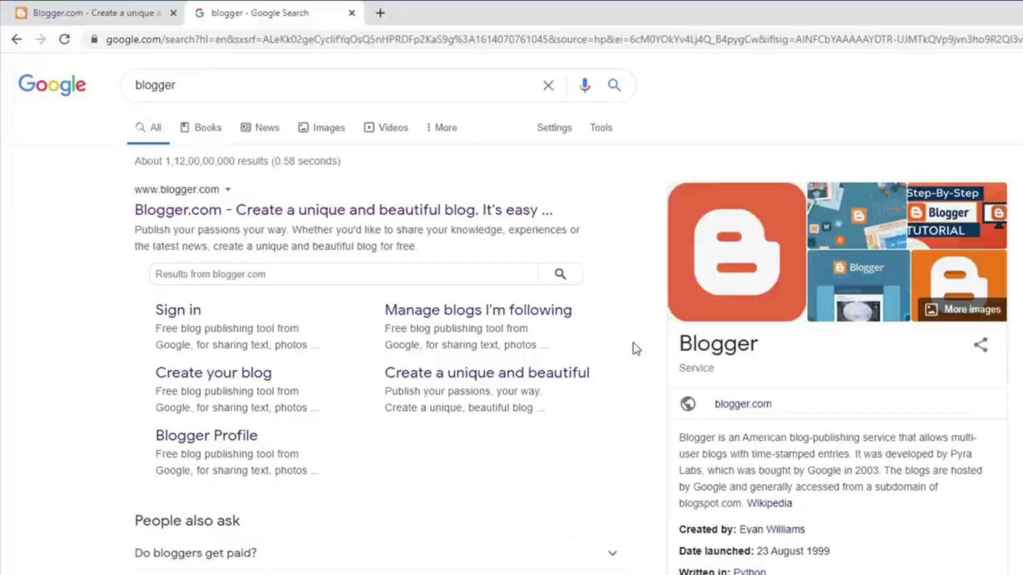
{"action": "left_click", "coordinate": [252, 216]}
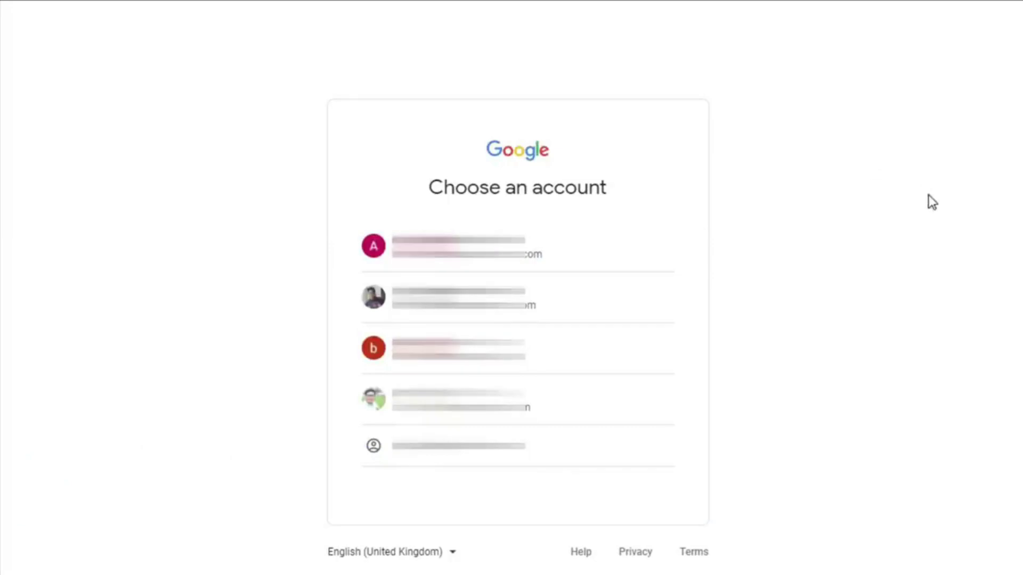
Step: Sign in with the first listed Google account by entering the account password
{"action": "left_click", "coordinate": [441, 248]}
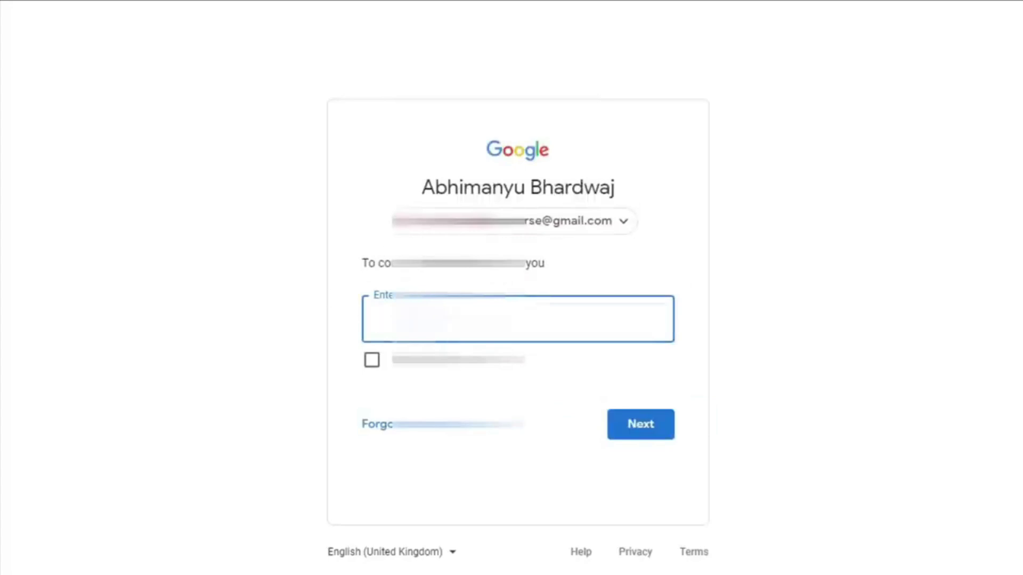
{"action": "key", "text": "ctrl+v"}
{"action": "left_click", "coordinate": [650, 444]}
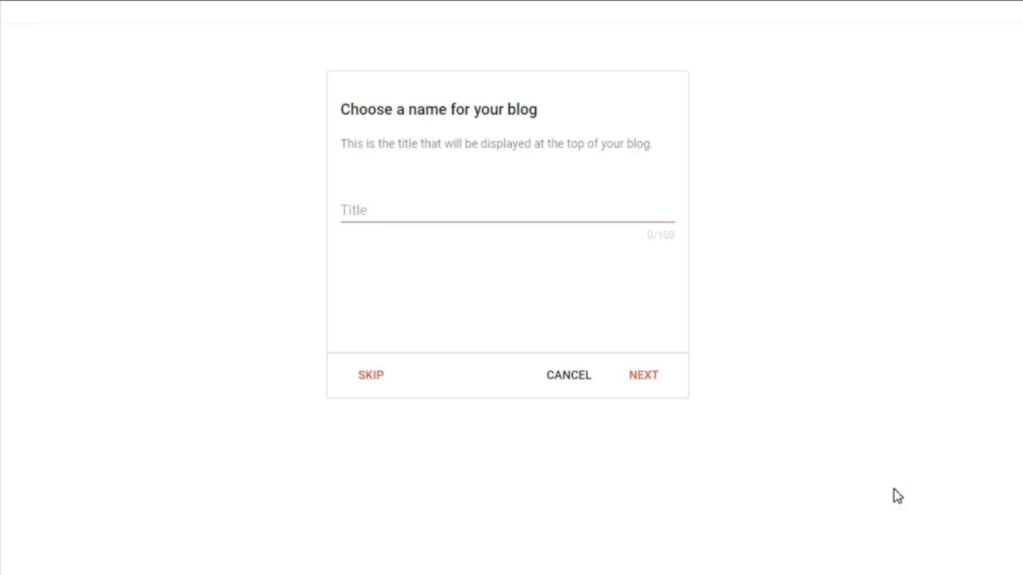
Step: Set the blog's title to "Pro Coumputer Course" and continue to the URL choice
{"action": "left_click", "coordinate": [398, 212]}
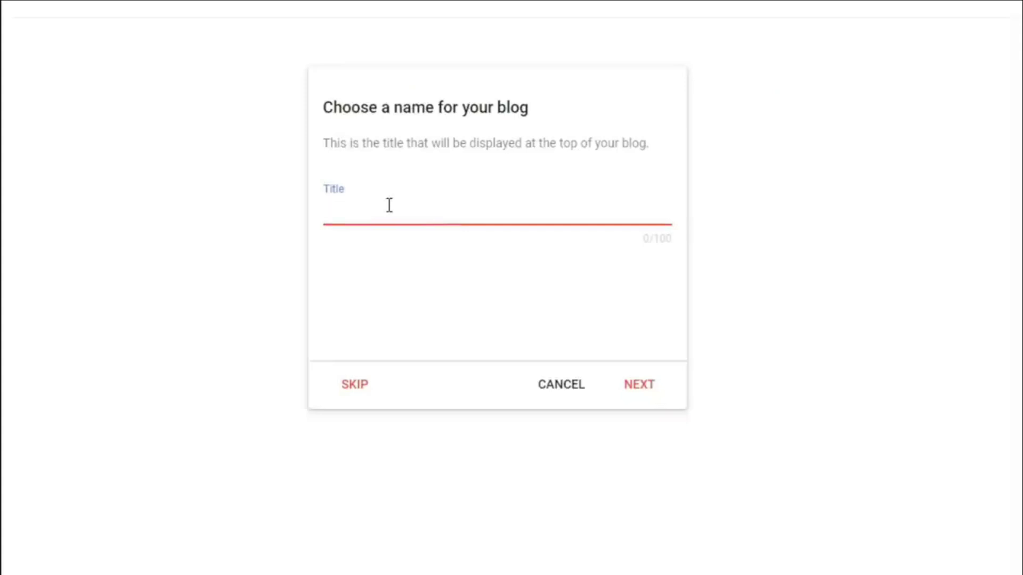
{"action": "type", "text": "Pro Coumputer "}
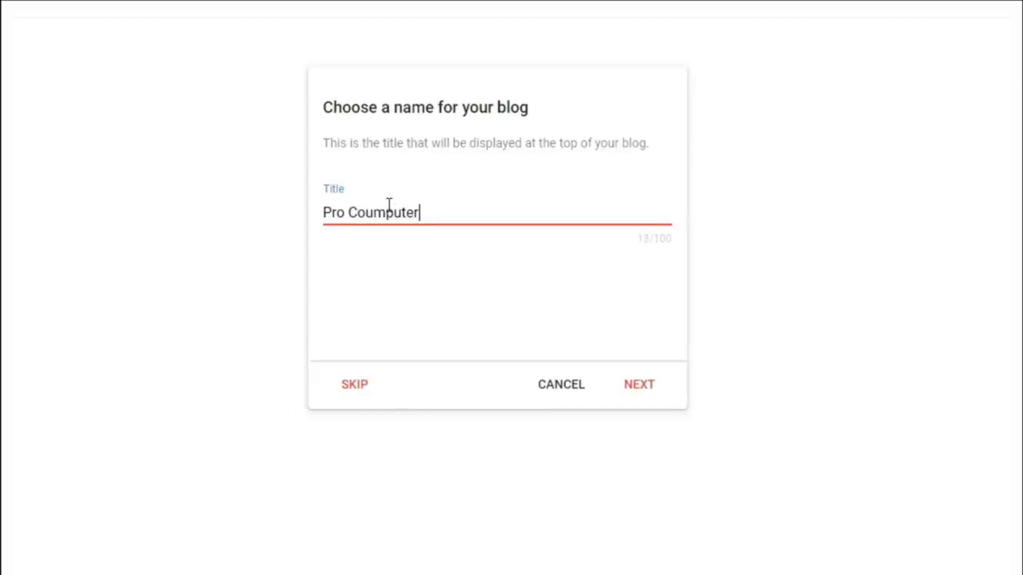
{"action": "type", "text": "Course"}
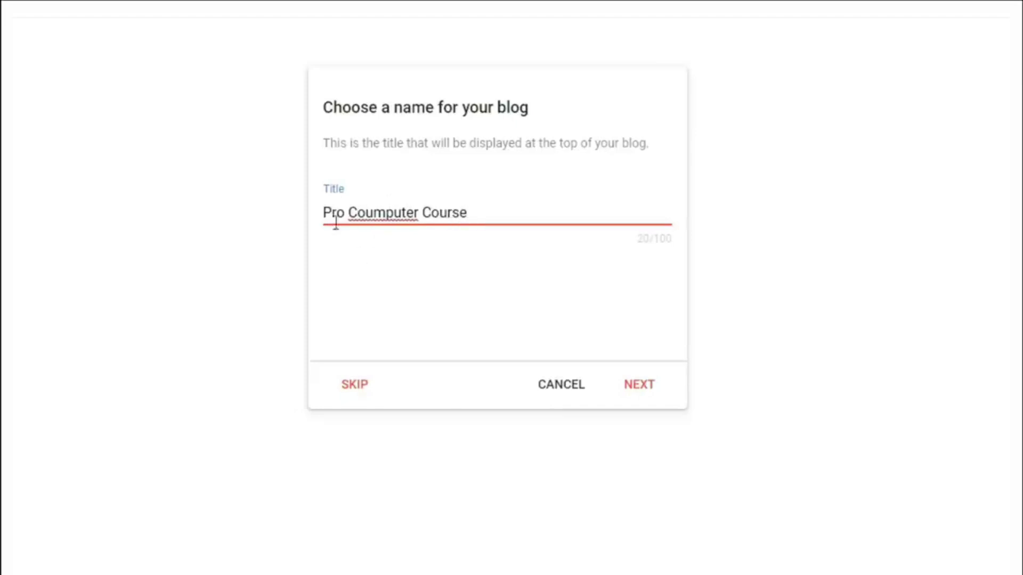
{"action": "left_click", "coordinate": [639, 397]}
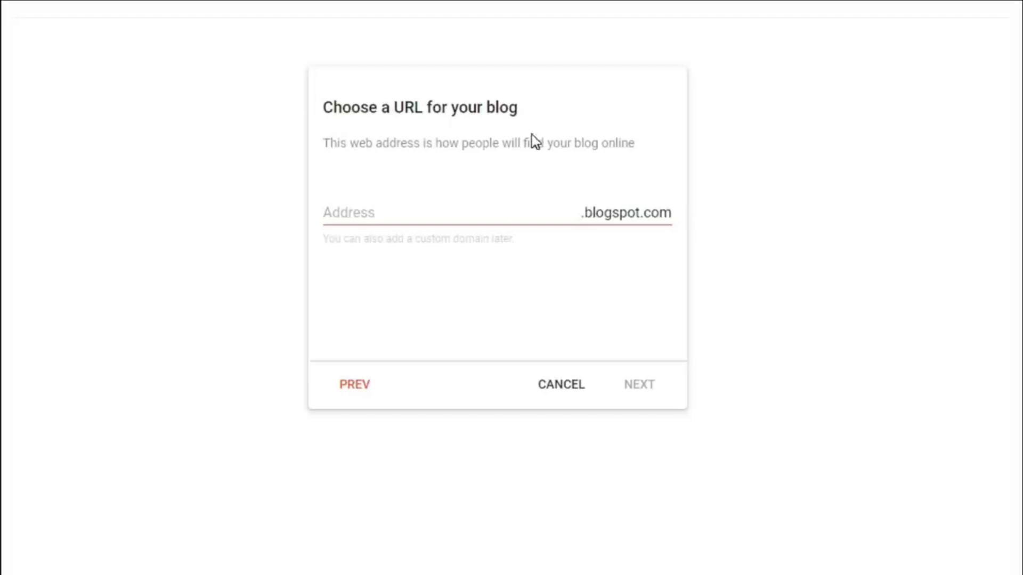
Step: Set the blog's address to "Procomputercourse" on blogspot.com and continue to the display name
{"action": "left_click", "coordinate": [485, 222]}
{"action": "type", "text": "Pr"}
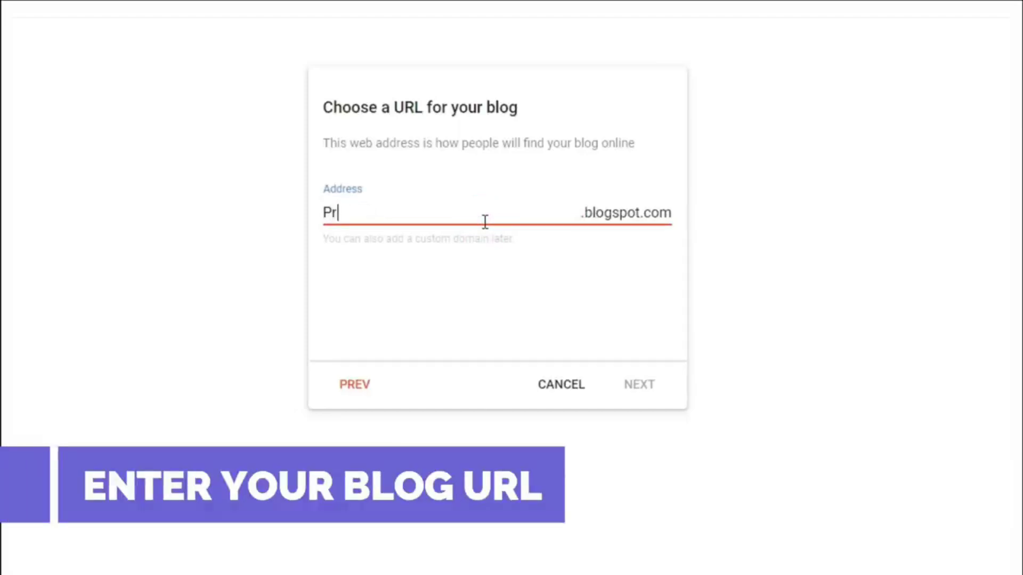
{"action": "type", "text": "ocompute"}
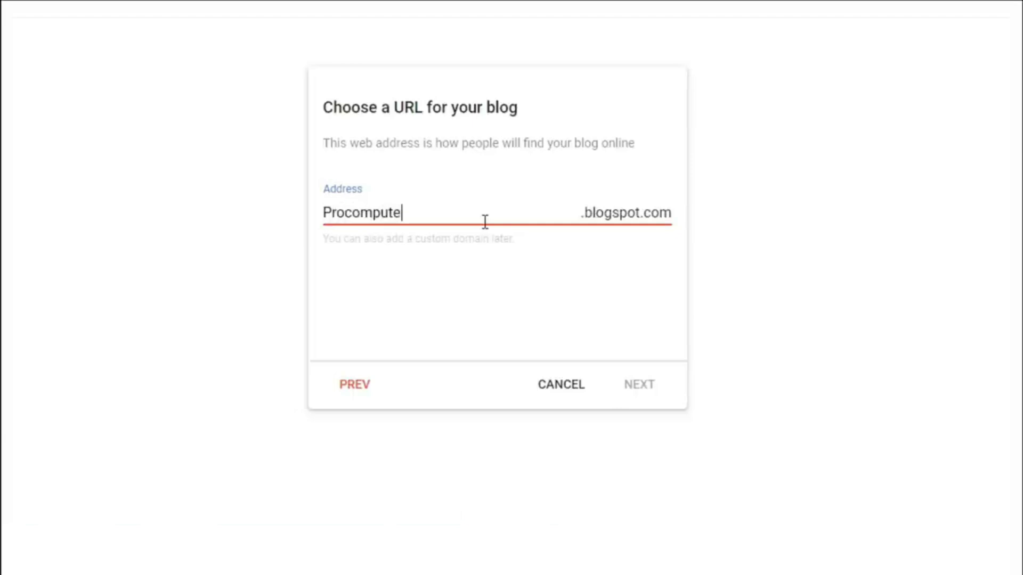
{"action": "type", "text": "rcourse"}
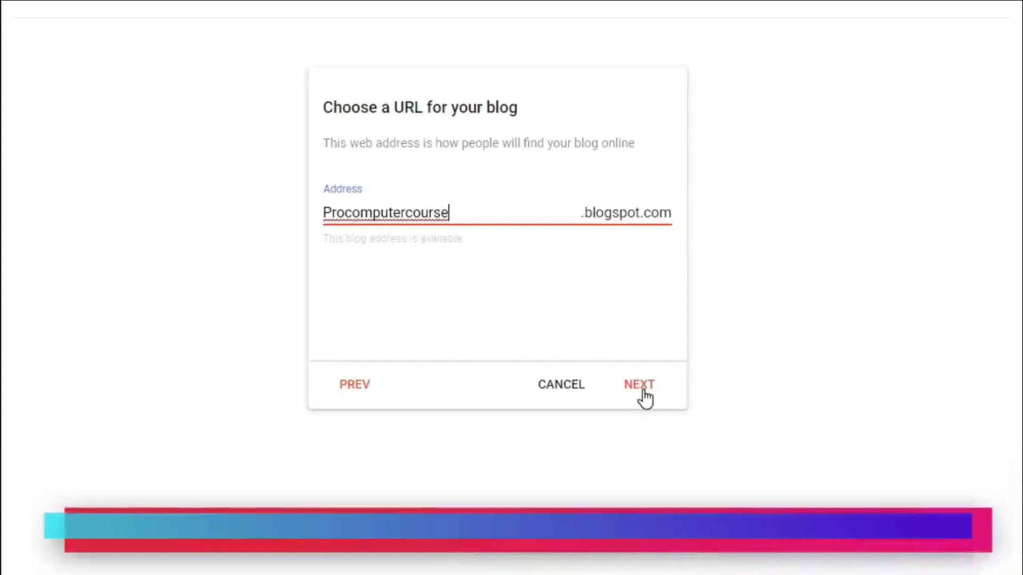
{"action": "left_click", "coordinate": [645, 395]}
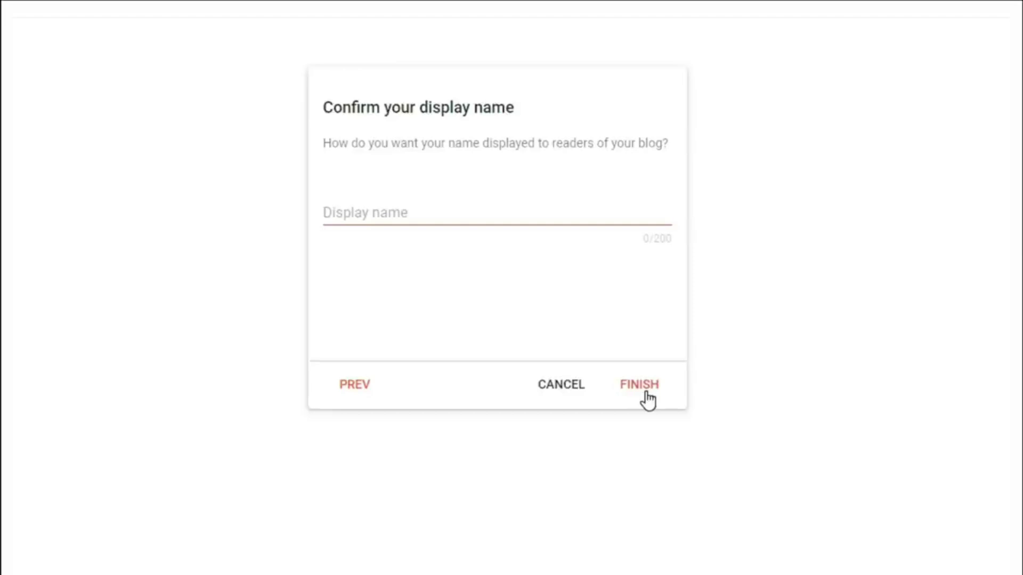
Step: Return to the blog URL choice and try the address "mybigguide"
{"action": "left_click", "coordinate": [372, 400]}
{"action": "left_click_drag", "start_coordinate": [476, 212], "coordinate": [318, 218]}
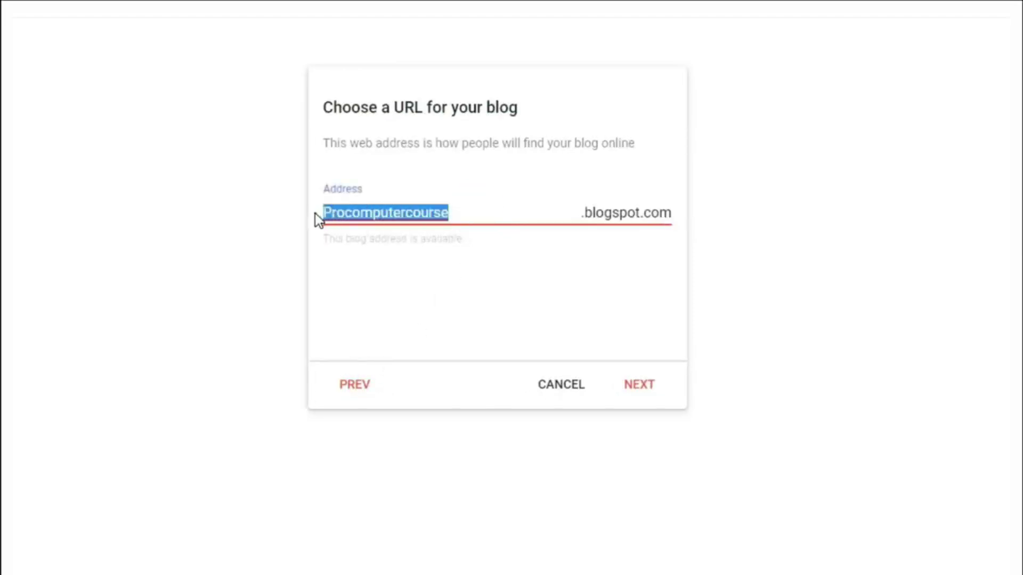
{"action": "type", "text": "mybigguide"}
{"action": "left_click", "coordinate": [585, 290]}
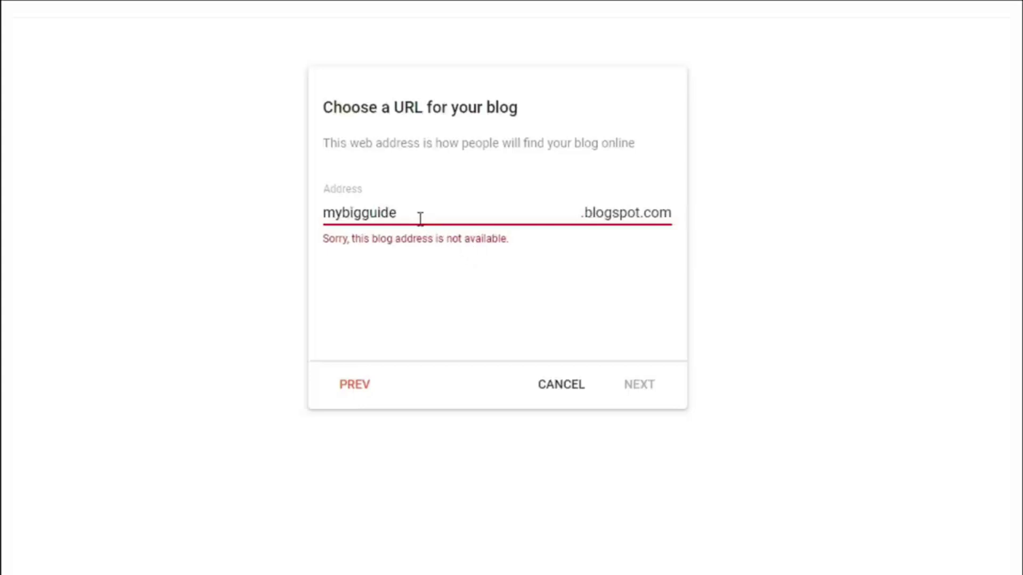
Step: Replace the blog address with "procomputercourse" and continue to the display name
{"action": "left_click_drag", "start_coordinate": [420, 215], "coordinate": [254, 222]}
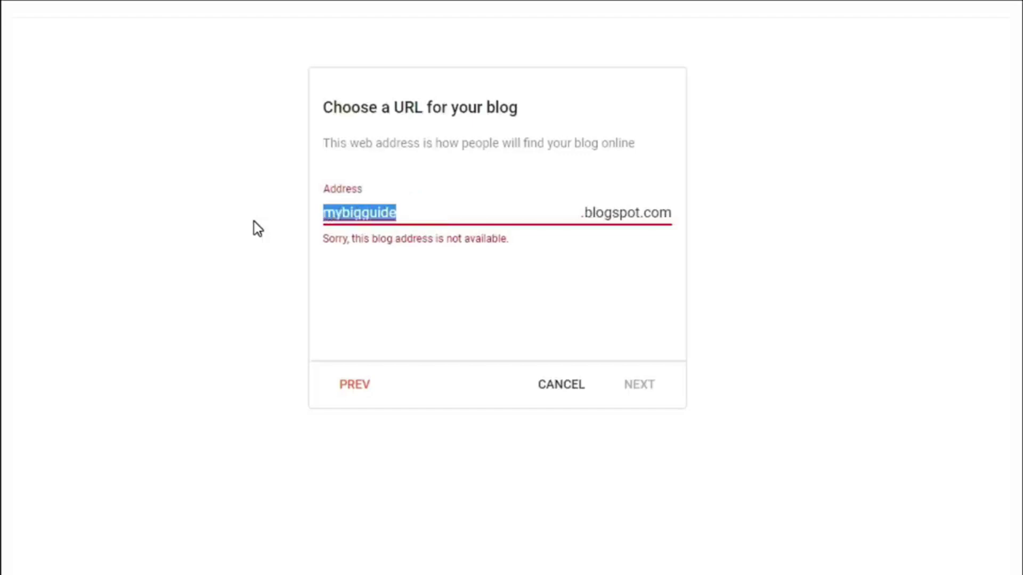
{"action": "type", "text": "procomputercourse"}
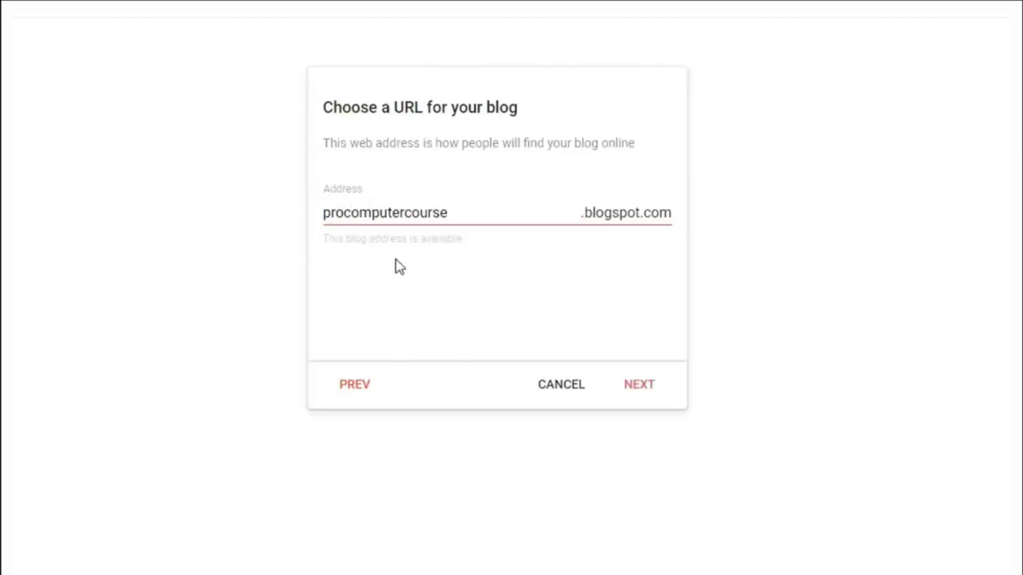
{"action": "left_click", "coordinate": [637, 385]}
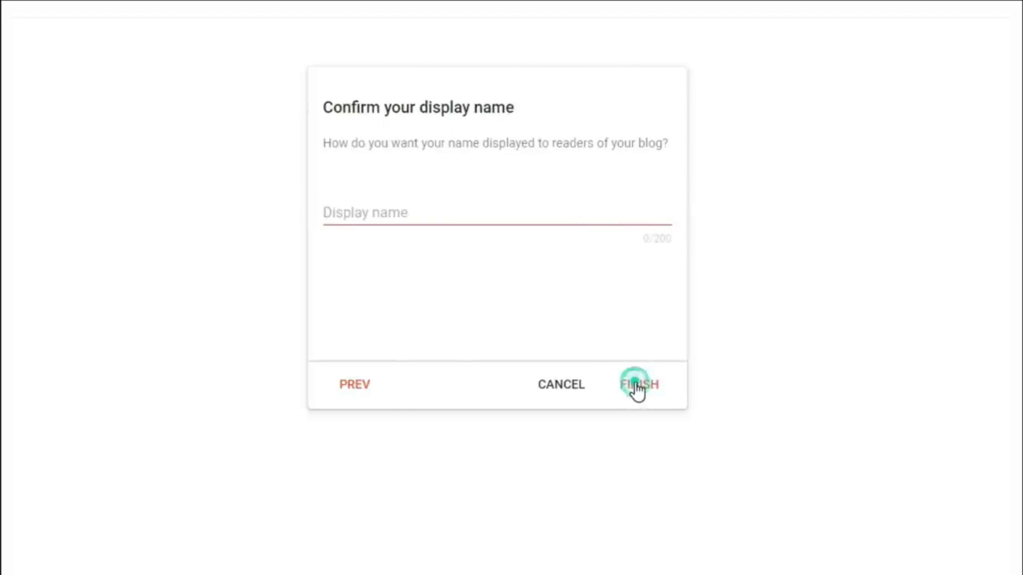
Step: Set the display name to "Pro Computer Course" and finish creating the blog
{"action": "left_click", "coordinate": [360, 222]}
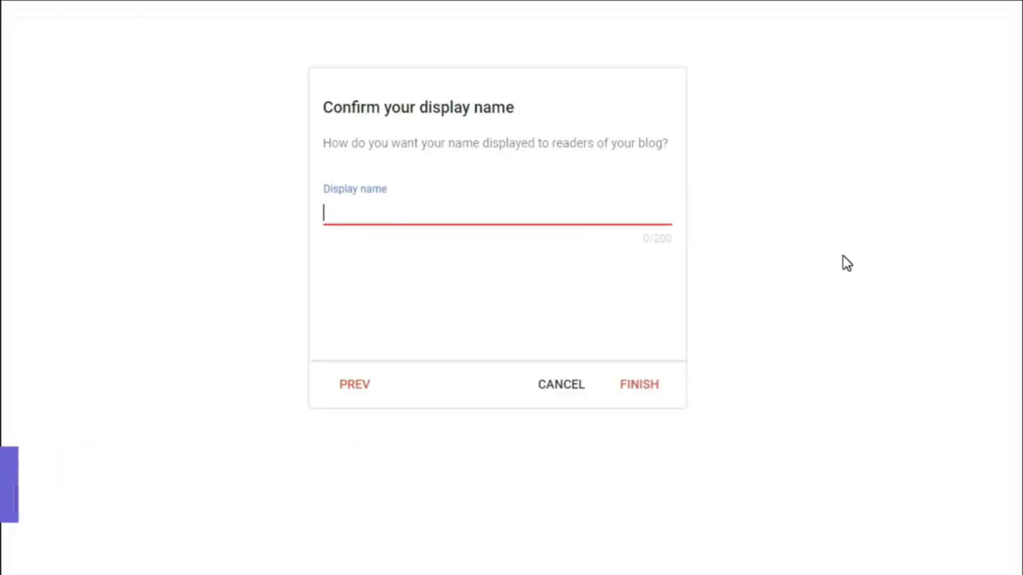
{"action": "type", "text": "Pro Computer C"}
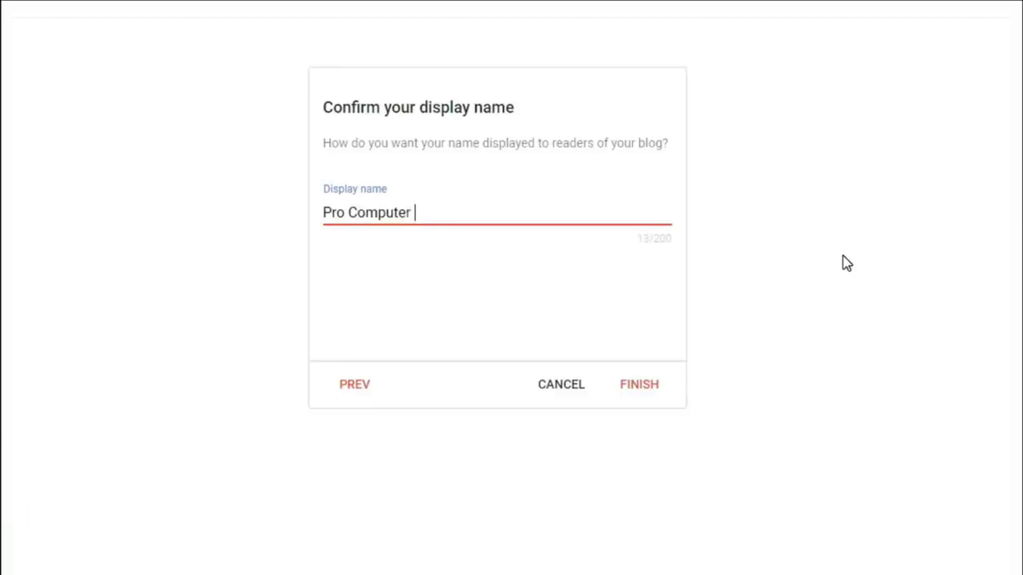
{"action": "key", "text": "BackSpace"}
{"action": "key", "text": "BackSpace"}
{"action": "type", "text": "Course"}
{"action": "left_click", "coordinate": [639, 384]}
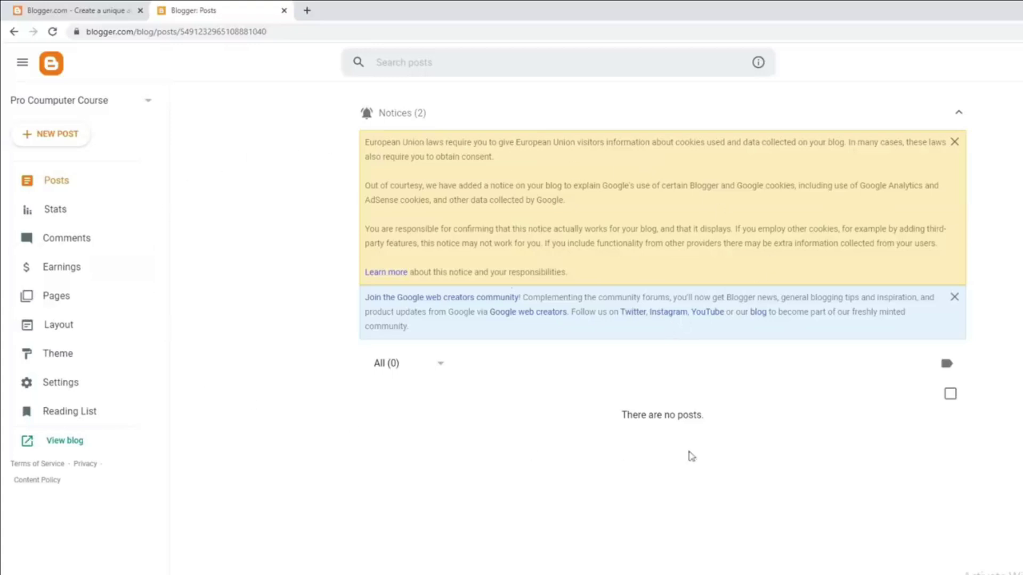
Step: Dismiss the two notices above the empty posts list
{"action": "left_click", "coordinate": [954, 144]}
{"action": "left_click", "coordinate": [956, 150]}
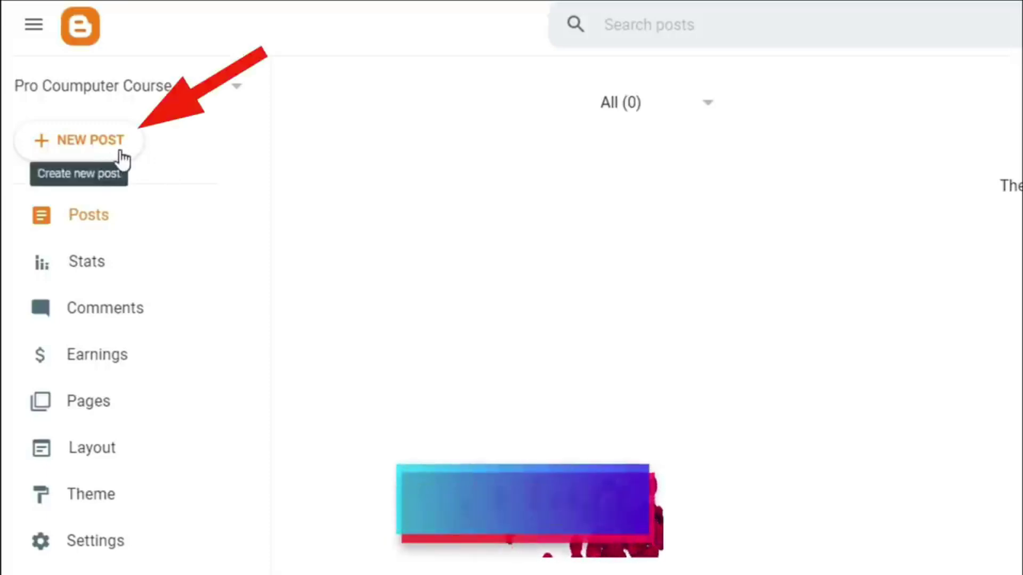
Step: Review the blog's Stats, Comments, Pages and Layout sections one after another
{"action": "left_click", "coordinate": [119, 267]}
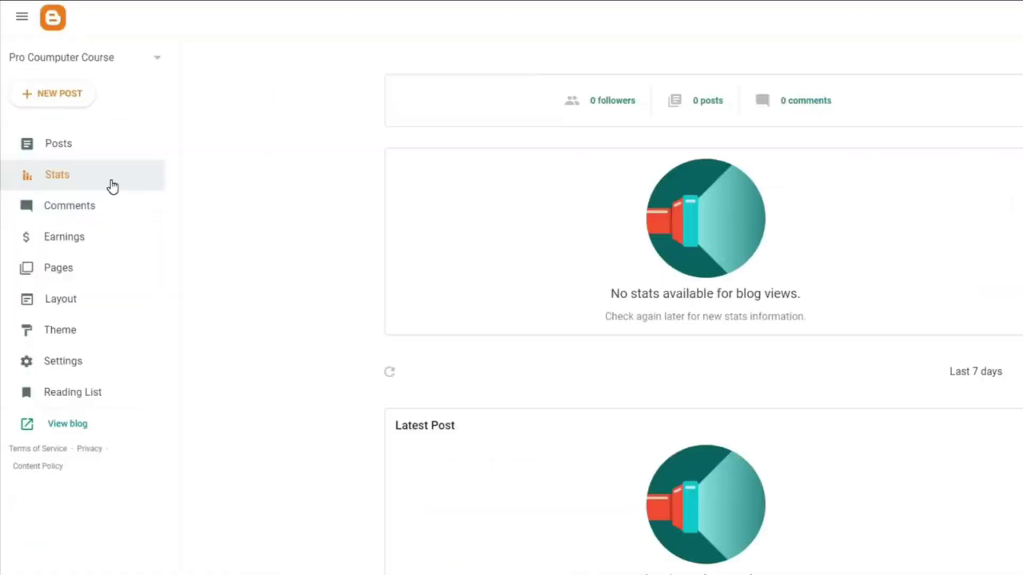
{"action": "left_click", "coordinate": [108, 206]}
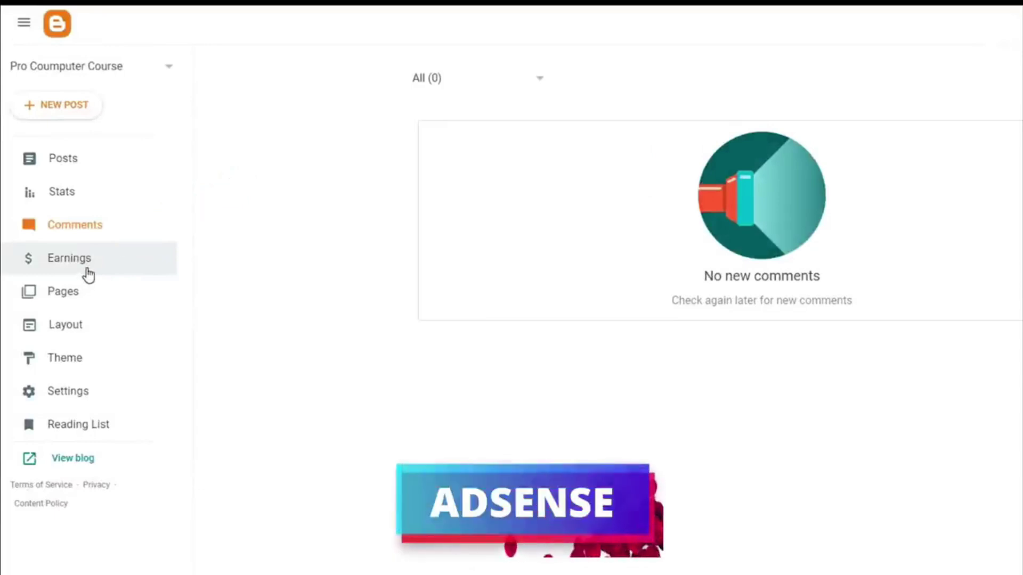
{"action": "left_click", "coordinate": [94, 297]}
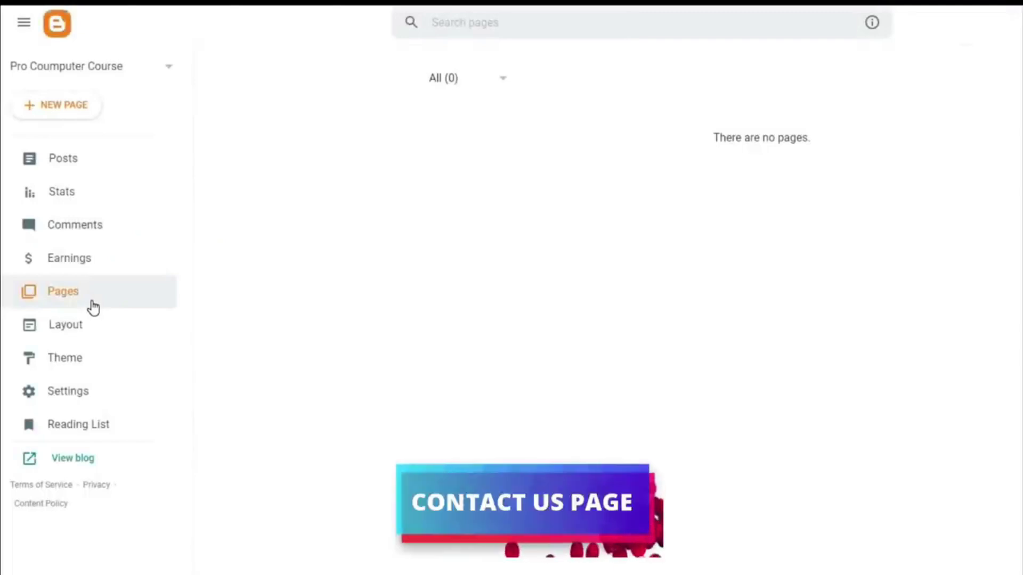
{"action": "left_click", "coordinate": [91, 328]}
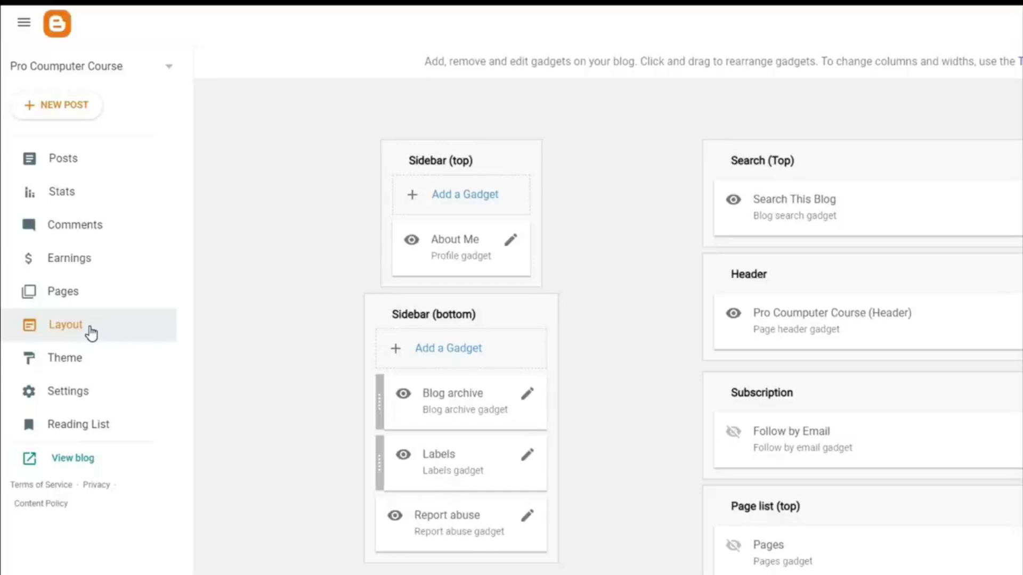
Step: Open the Theme section and browse the available themes, from Contempo through Soho, Emporio and Notable to Simple
{"action": "left_click", "coordinate": [87, 360]}
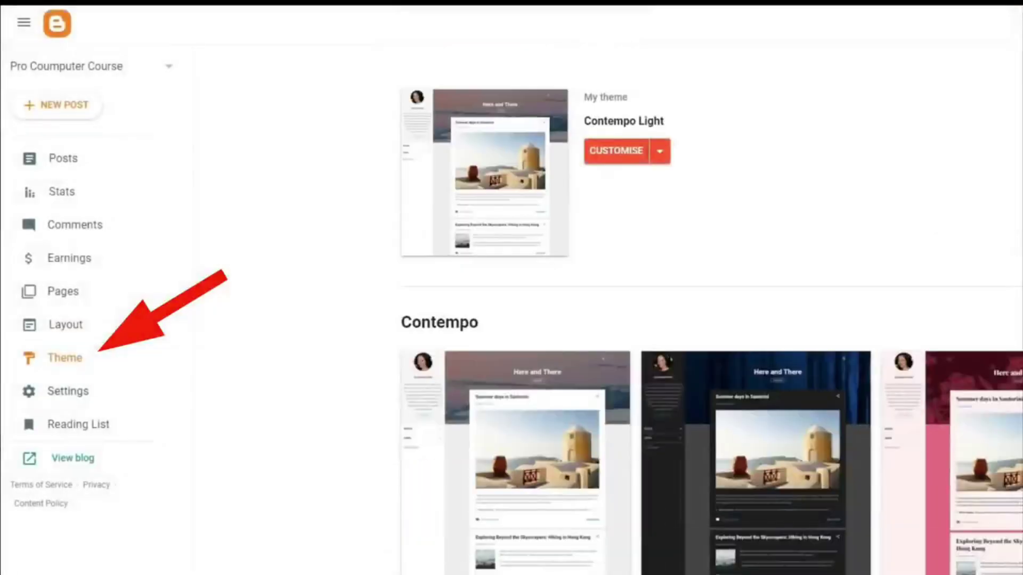
{"action": "scroll", "coordinate": [693, 319], "scroll_direction": "down", "scroll_amount": 15}
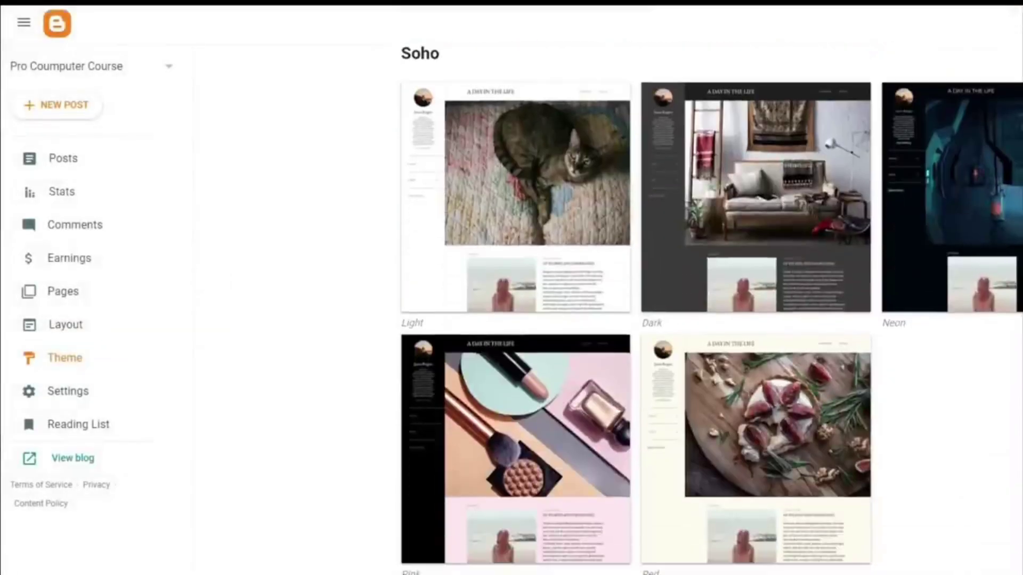
{"action": "scroll", "coordinate": [693, 320], "scroll_direction": "down", "scroll_amount": 6}
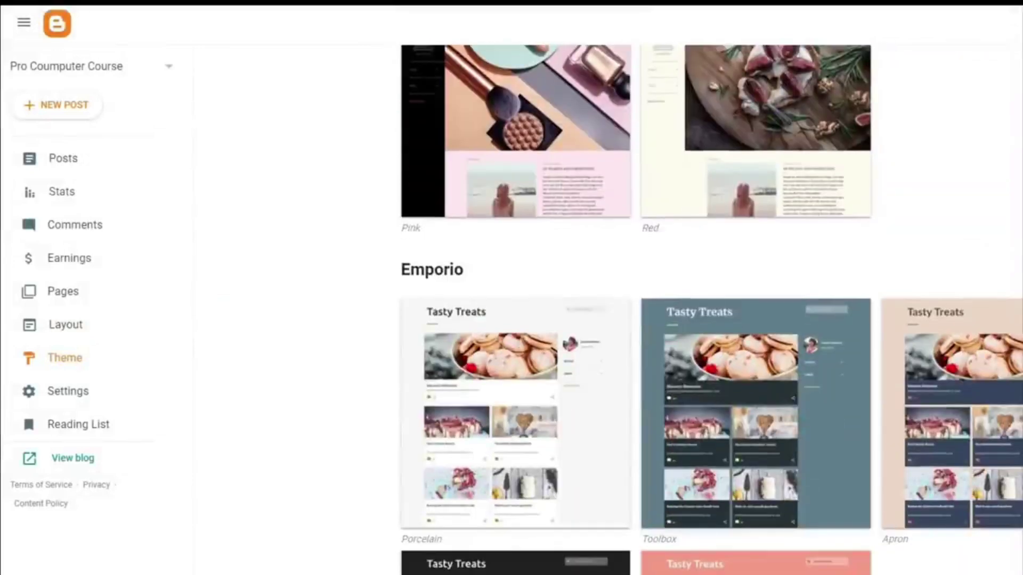
{"action": "scroll", "coordinate": [693, 320], "scroll_direction": "down", "scroll_amount": 12}
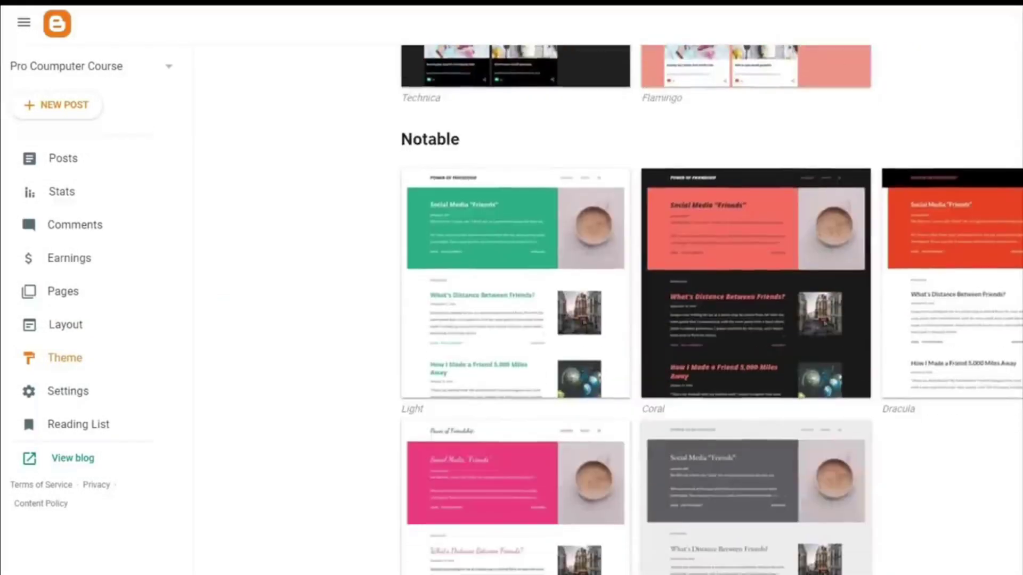
{"action": "scroll", "coordinate": [692, 319], "scroll_direction": "down", "scroll_amount": 6}
{"action": "scroll", "coordinate": [693, 320], "scroll_direction": "down", "scroll_amount": 7}
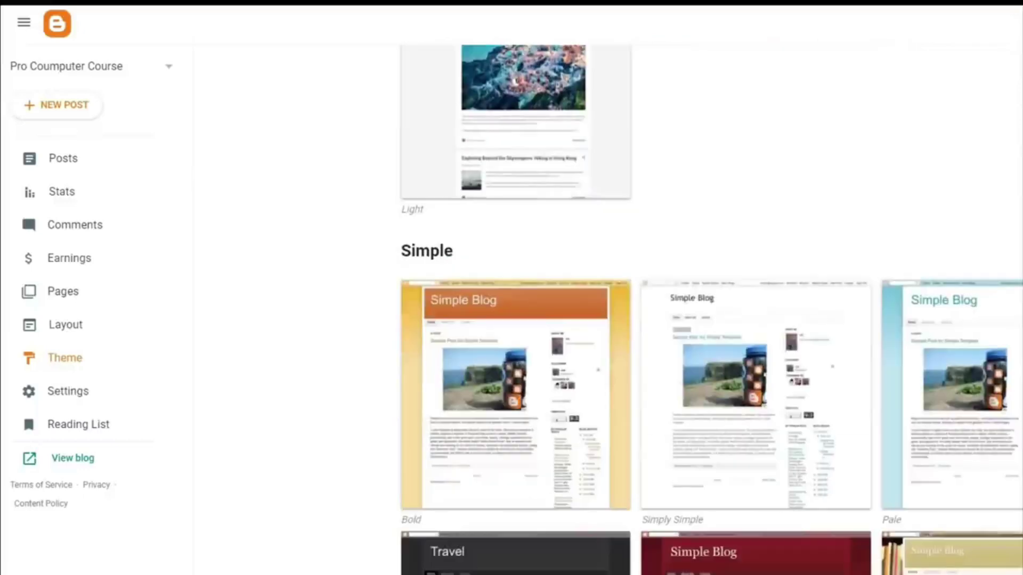
{"action": "scroll", "coordinate": [516, 320], "scroll_direction": "up", "scroll_amount": 5}
Step: Open the blog's settings and set its description to "all type of computer tips and tricks in Hindi language"
{"action": "left_click", "coordinate": [67, 391]}
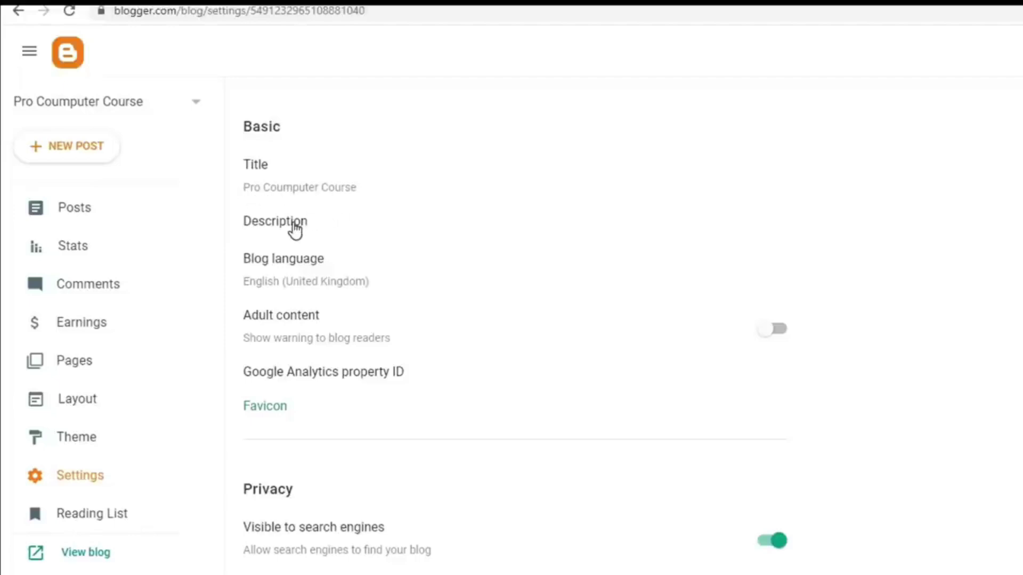
{"action": "left_click", "coordinate": [295, 223]}
{"action": "left_click", "coordinate": [674, 410]}
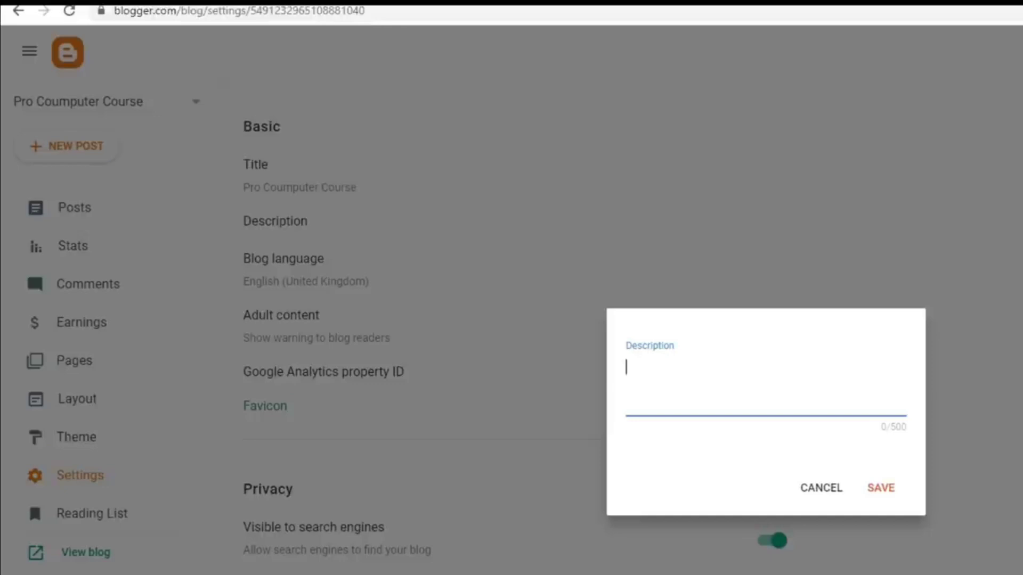
{"action": "left_click", "coordinate": [890, 440]}
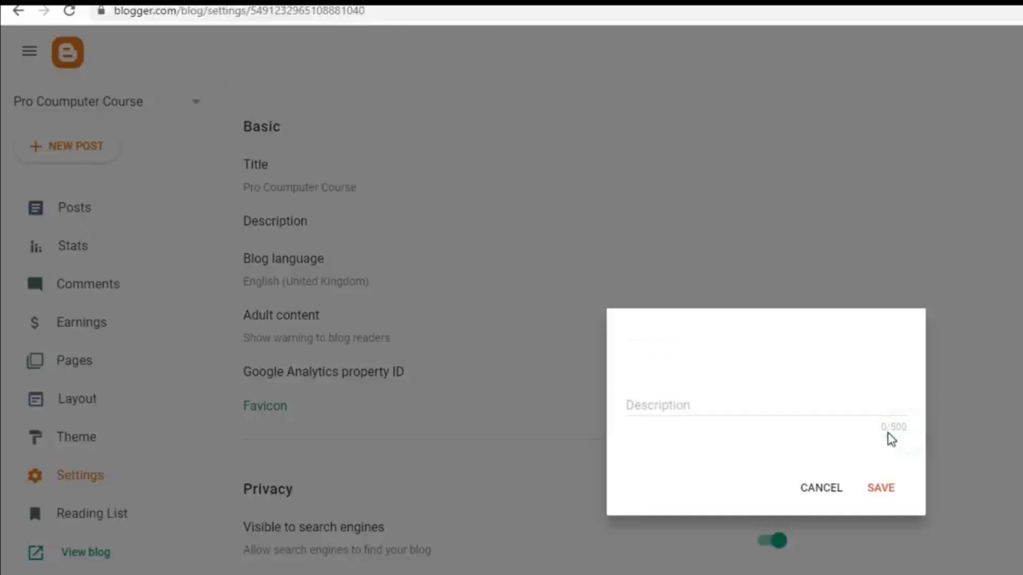
{"action": "left_click", "coordinate": [735, 407]}
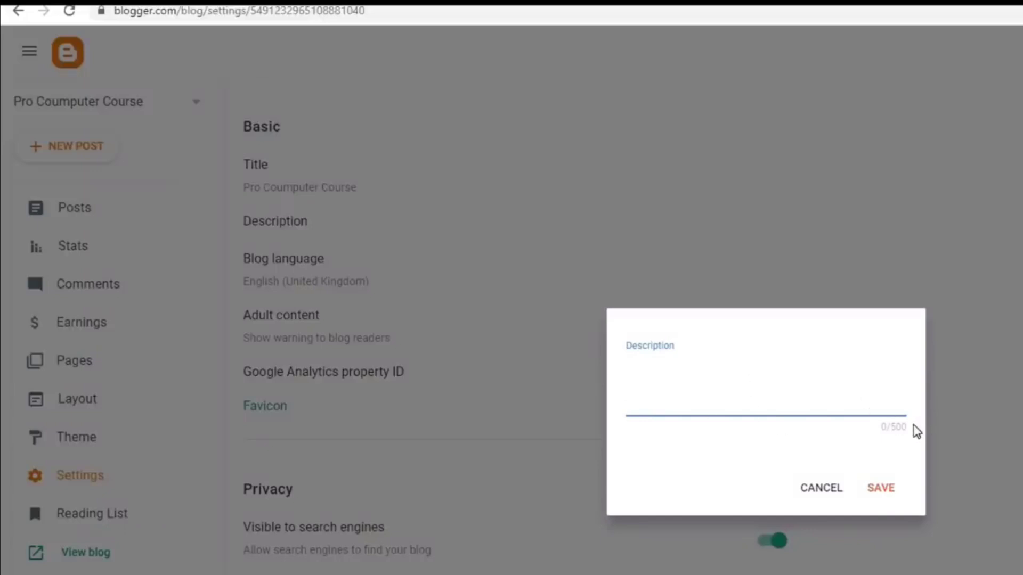
{"action": "type", "text": "all type of computer tips and tricks in Hindi language"}
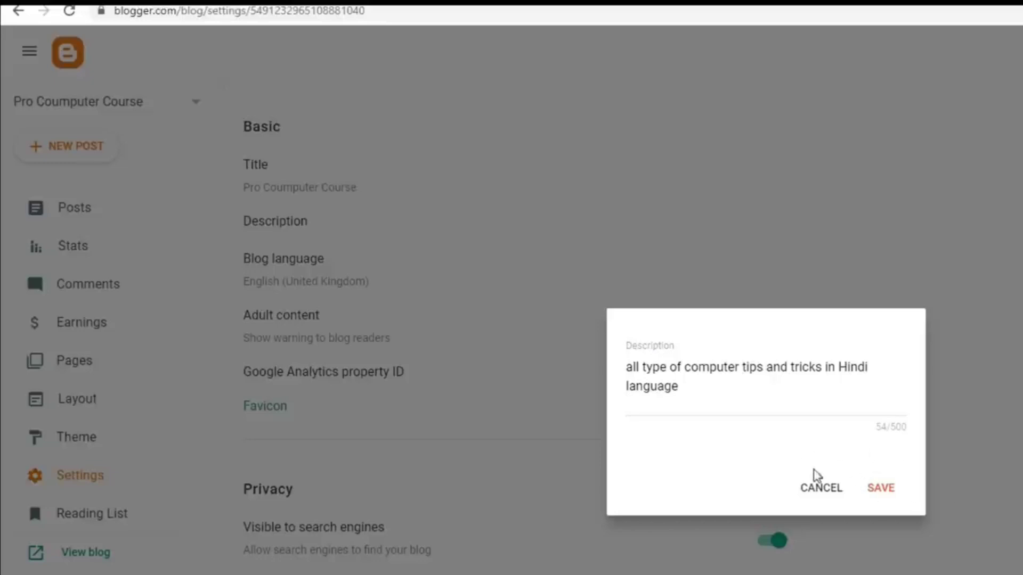
{"action": "left_click", "coordinate": [893, 495]}
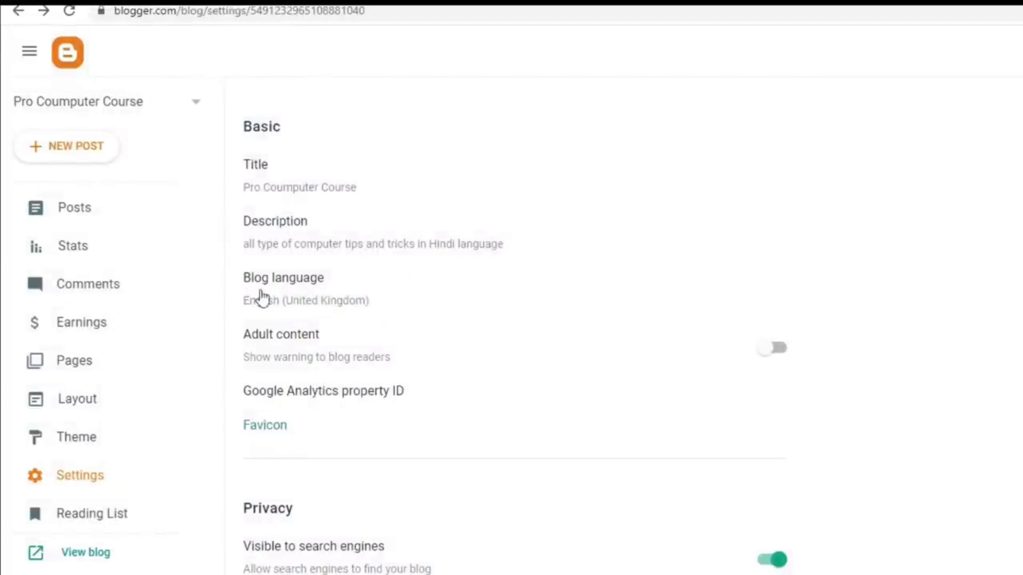
Step: Change the blog language to Hindi and save the setting
{"action": "left_click", "coordinate": [336, 301]}
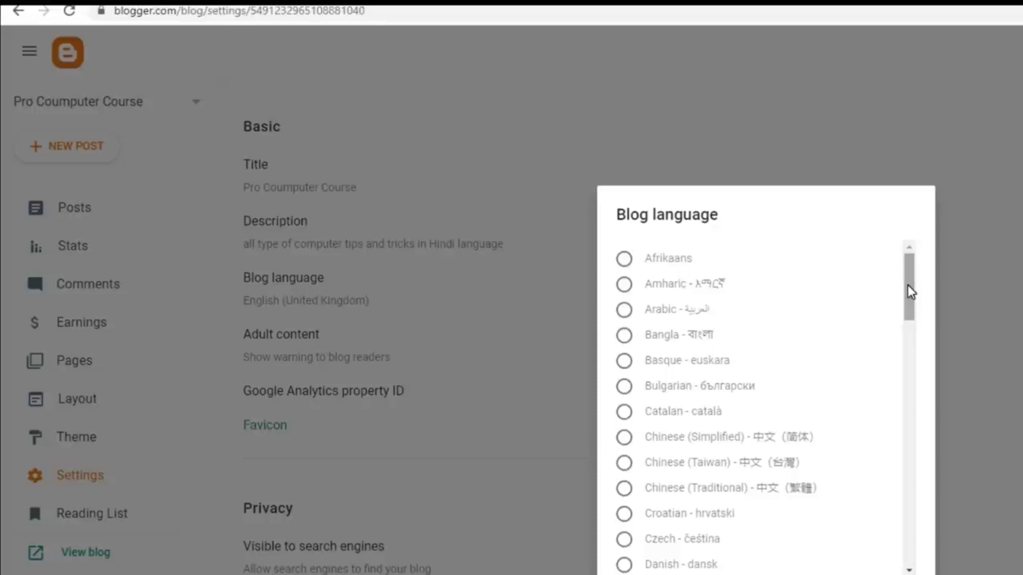
{"action": "left_click_drag", "start_coordinate": [909, 286], "coordinate": [906, 385]}
{"action": "left_click", "coordinate": [626, 459]}
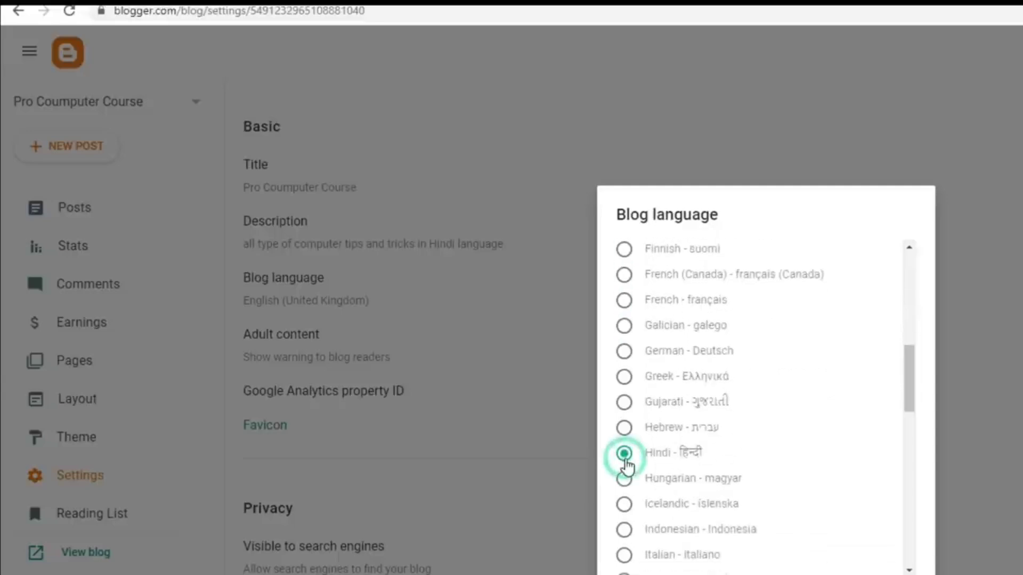
{"action": "left_click", "coordinate": [742, 512]}
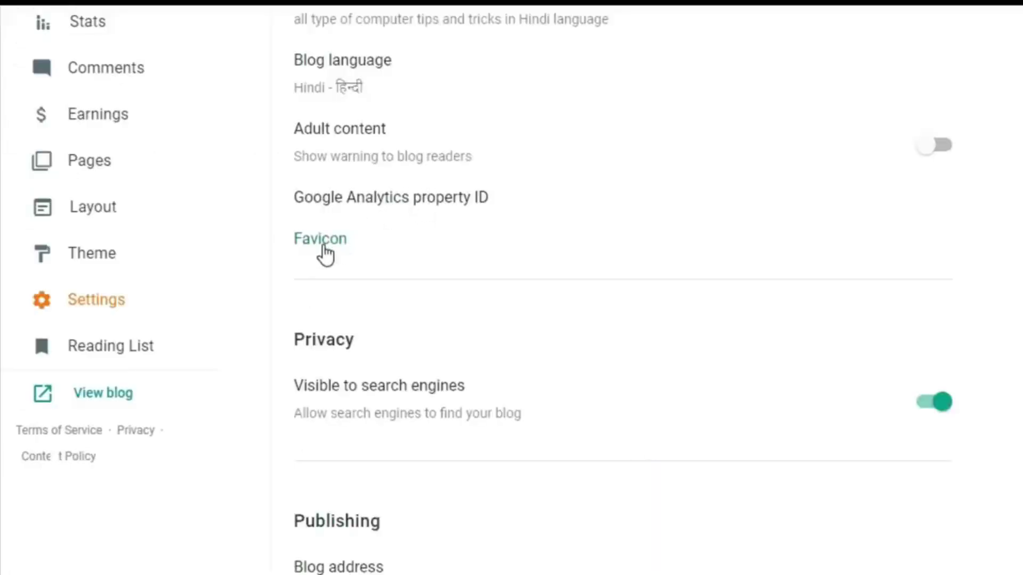
Step: Upload "Untitled Design copy.jpg" as the blog's custom favicon, save it and close the favicon page
{"action": "left_click", "coordinate": [322, 245]}
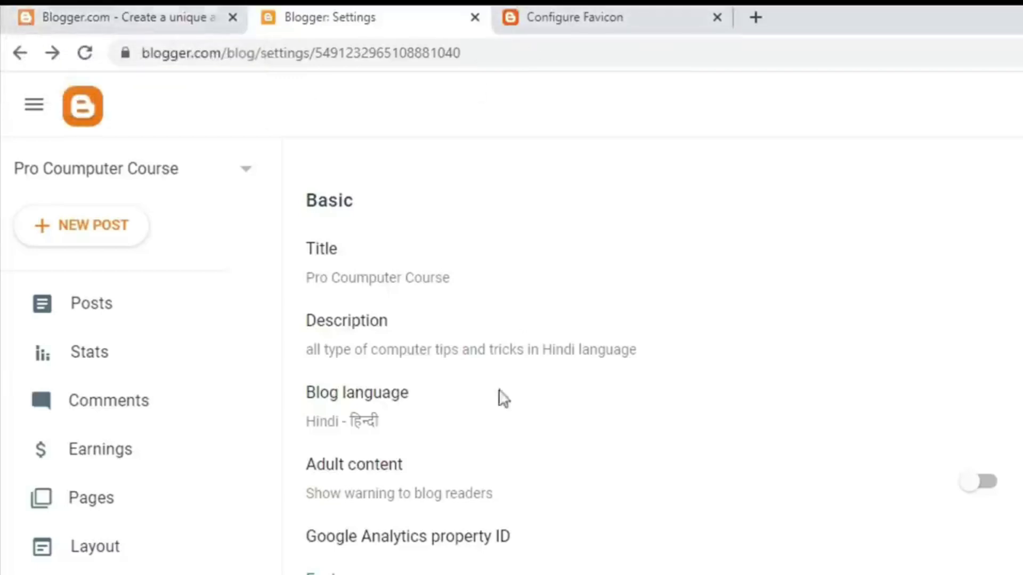
{"action": "left_click", "coordinate": [586, 10]}
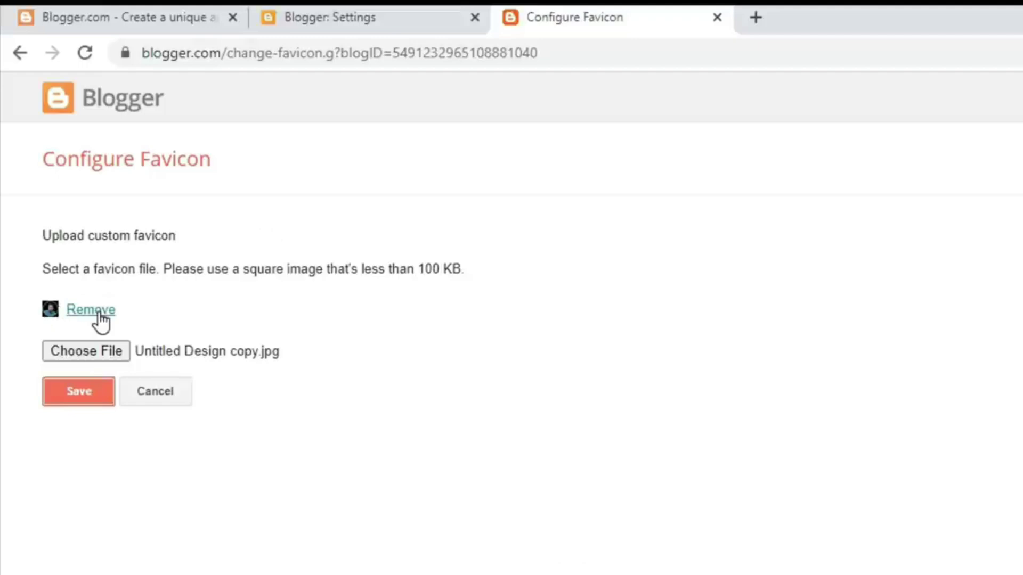
{"action": "left_click", "coordinate": [79, 395]}
{"action": "left_click", "coordinate": [717, 18]}
Step: Review the search engine visibility, blog address and custom domain settings without changing them
{"action": "scroll", "coordinate": [516, 543], "scroll_direction": "down", "scroll_amount": 5}
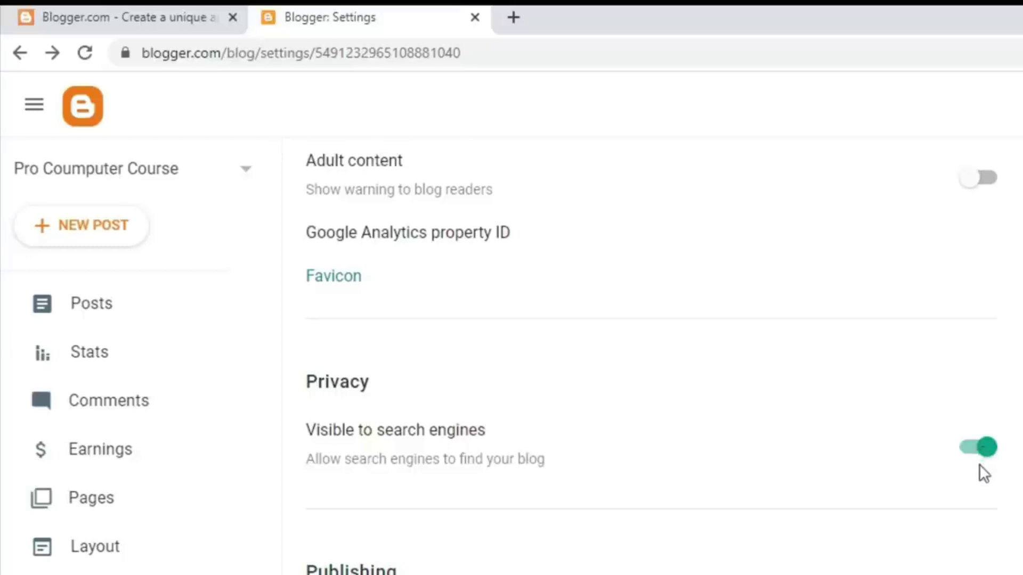
{"action": "scroll", "coordinate": [979, 465], "scroll_direction": "down", "scroll_amount": 5}
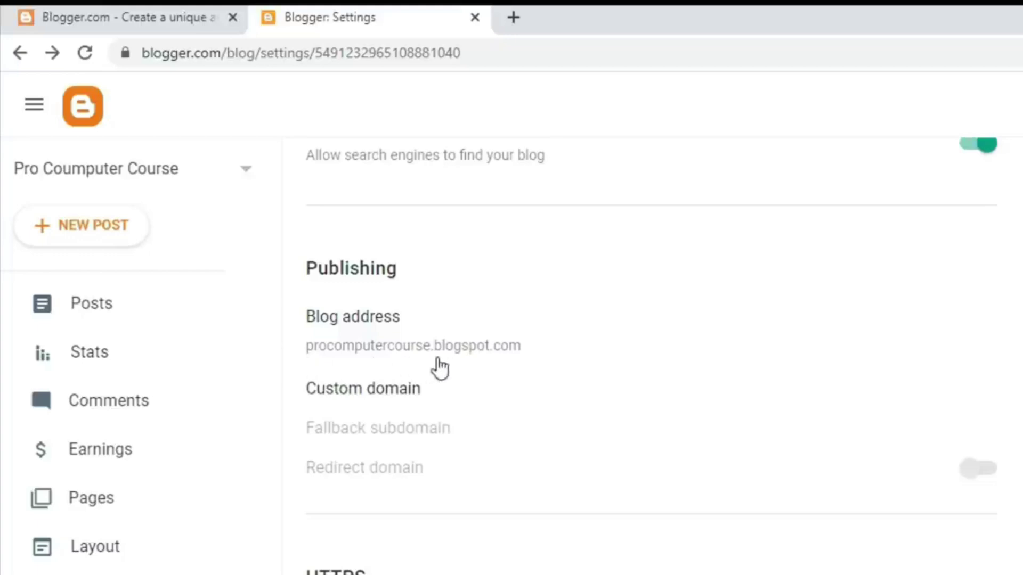
{"action": "left_click_drag", "start_coordinate": [436, 352], "coordinate": [489, 353]}
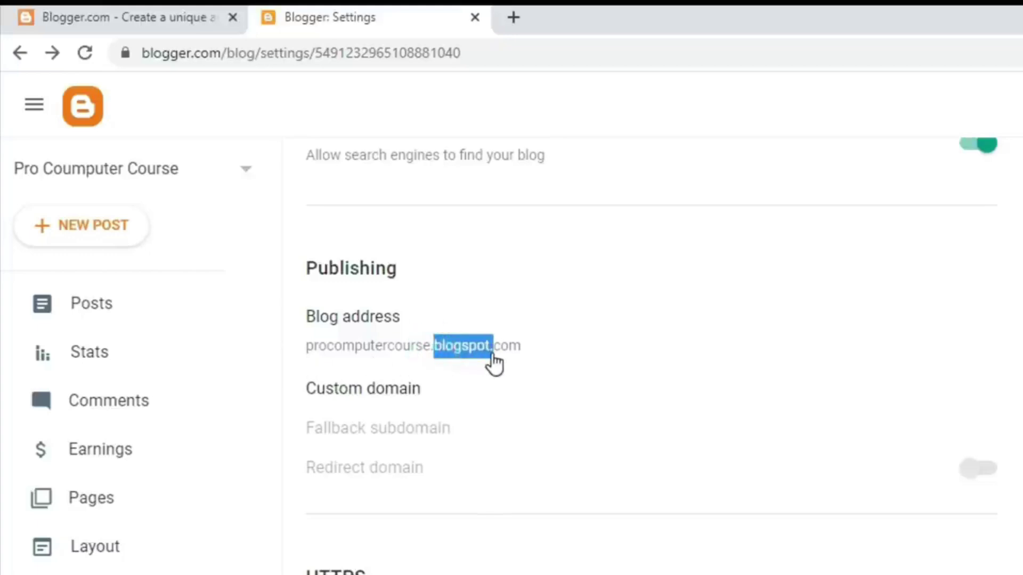
{"action": "left_click", "coordinate": [511, 351]}
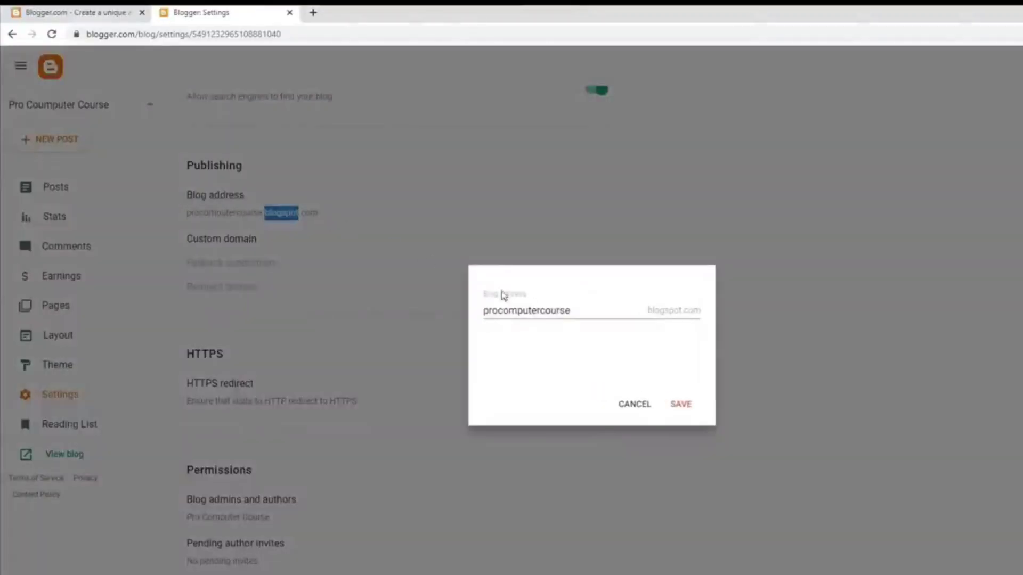
{"action": "left_click", "coordinate": [627, 410]}
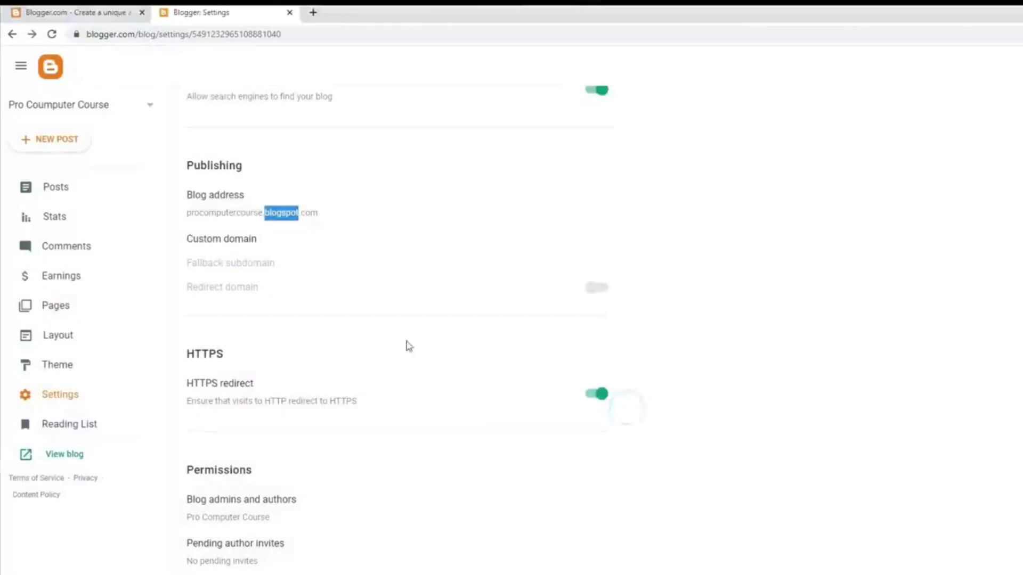
{"action": "left_click", "coordinate": [334, 238]}
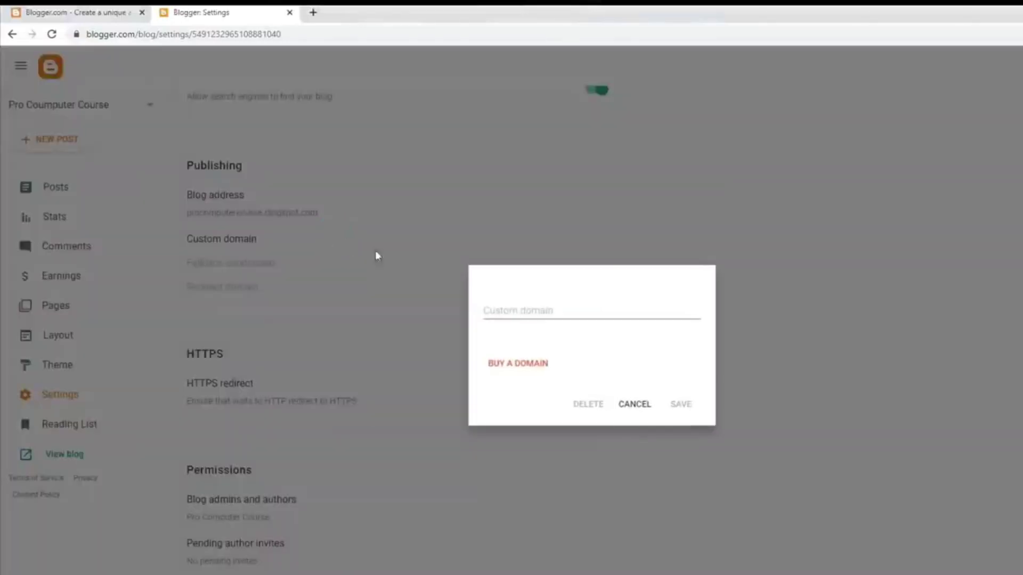
{"action": "left_click", "coordinate": [629, 420]}
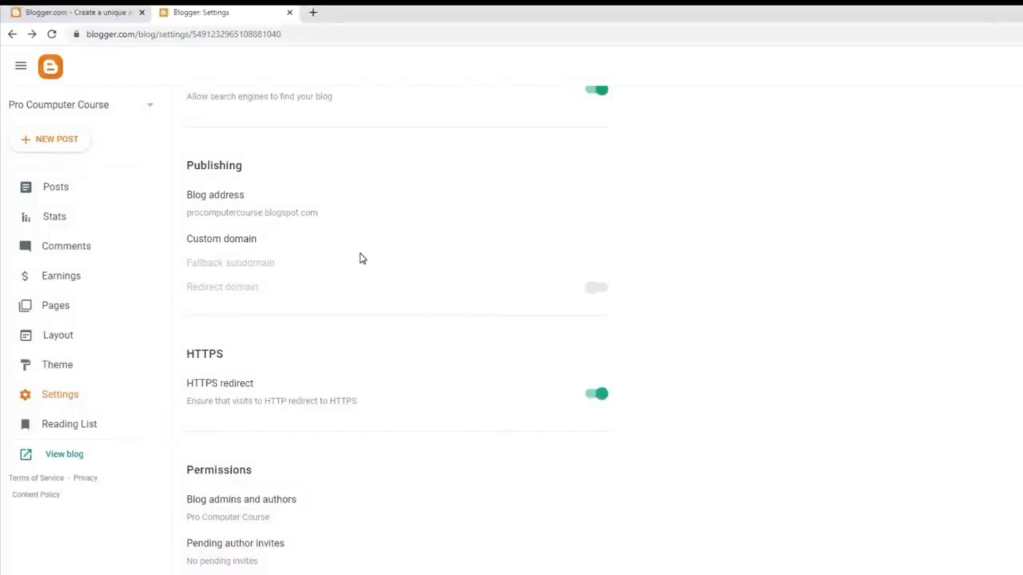
Step: Check the HTTPS redirect setting, view the live blog and inspect its site security information
{"action": "scroll", "coordinate": [361, 258], "scroll_direction": "down", "scroll_amount": 2}
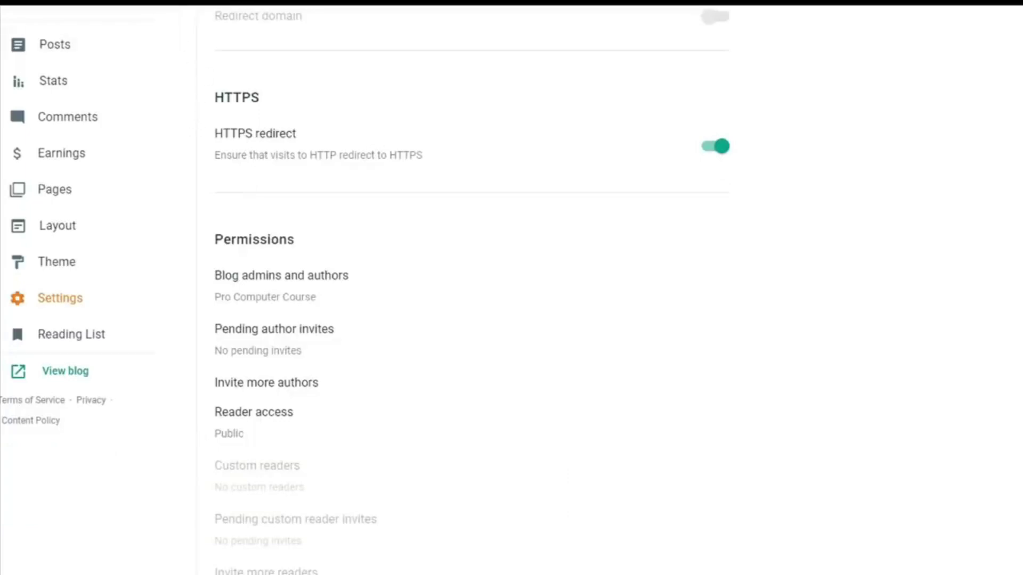
{"action": "left_click", "coordinate": [72, 375]}
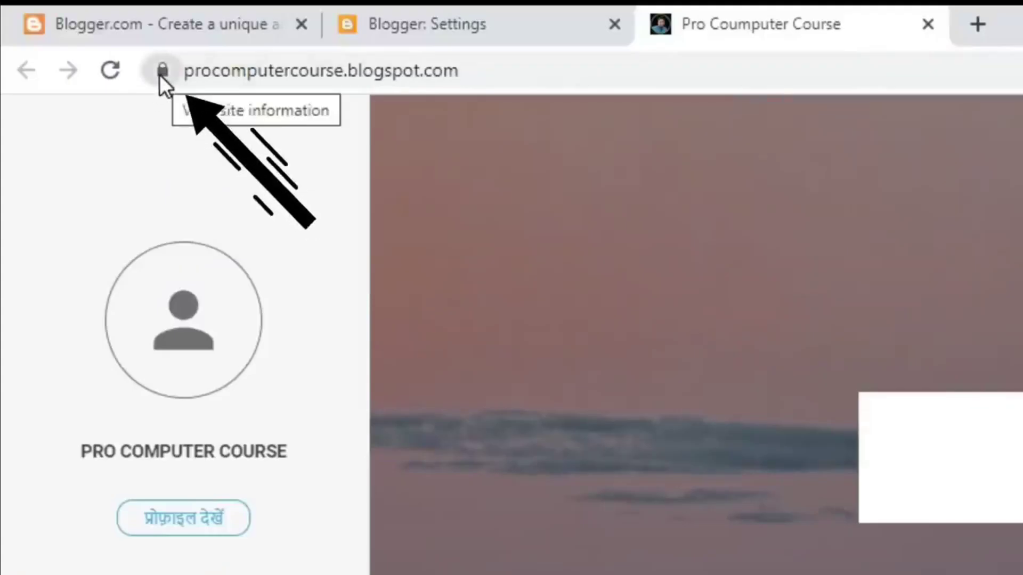
{"action": "left_click", "coordinate": [160, 74]}
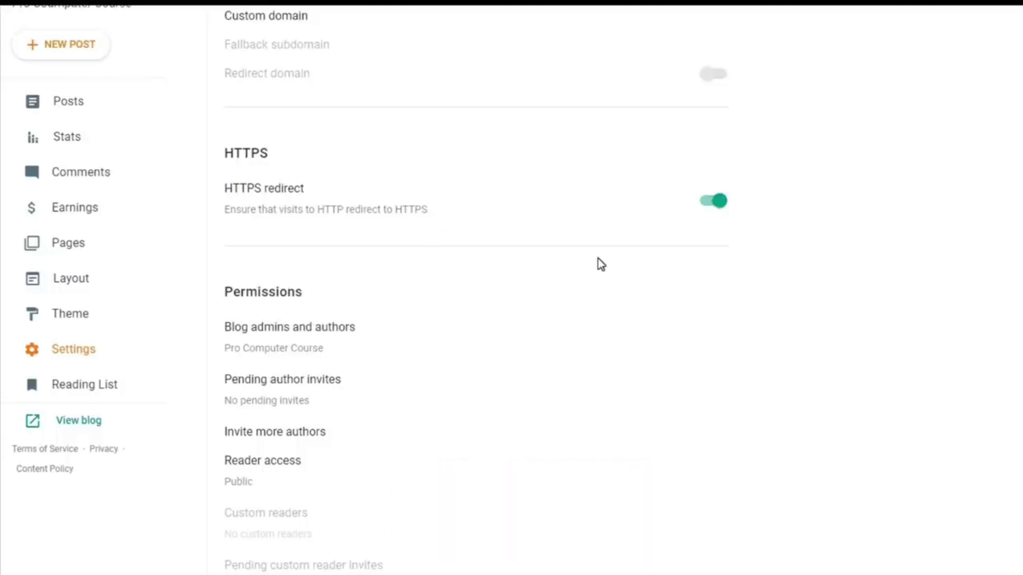
Step: Review the blog admins and authors under Permissions, leaving their roles unedited
{"action": "scroll", "coordinate": [598, 262], "scroll_direction": "down", "scroll_amount": 5}
{"action": "scroll", "coordinate": [342, 146], "scroll_direction": "up", "scroll_amount": 1}
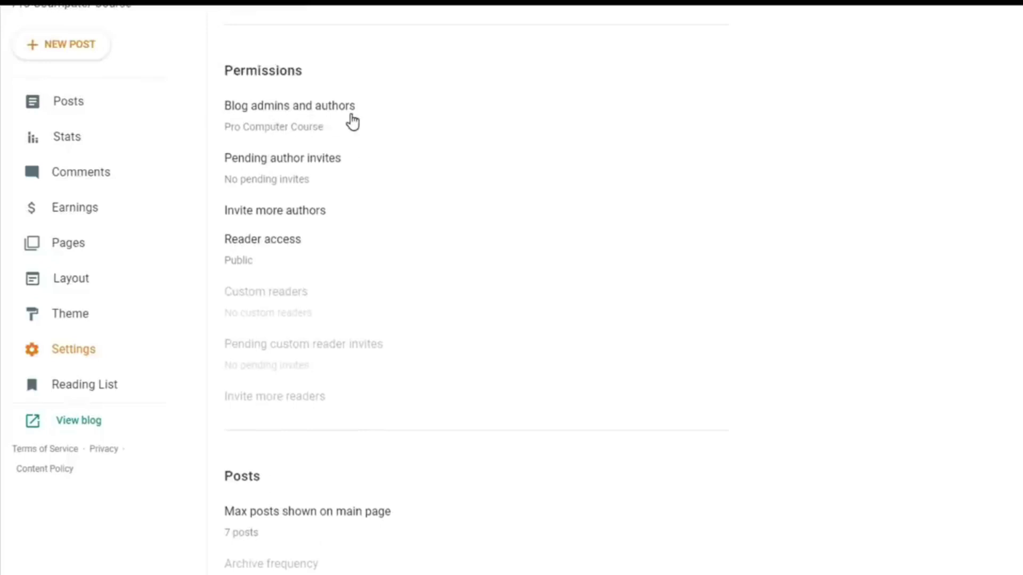
{"action": "left_click", "coordinate": [351, 120]}
{"action": "left_click", "coordinate": [776, 361]}
{"action": "left_click", "coordinate": [319, 112]}
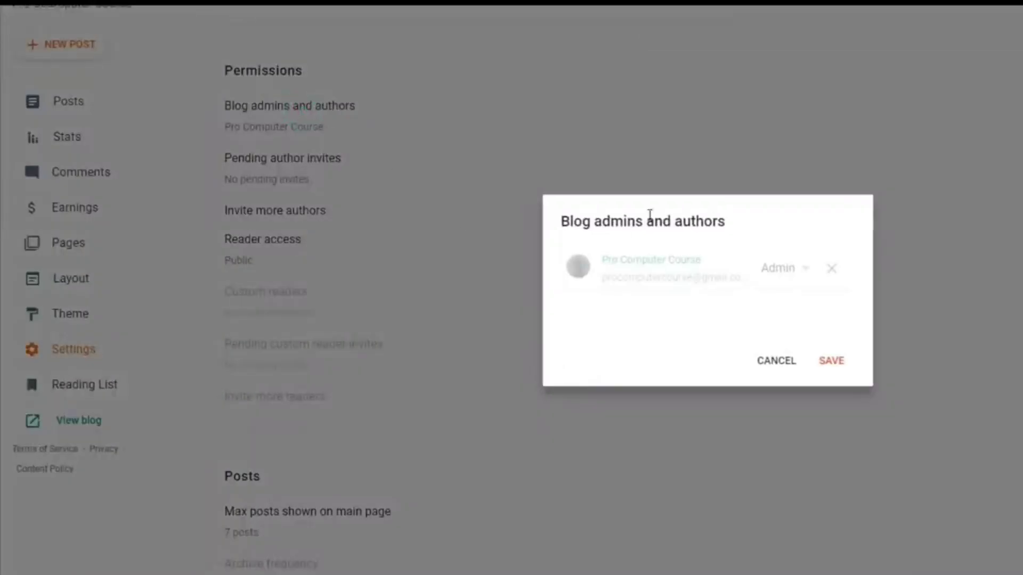
{"action": "left_click", "coordinate": [777, 361]}
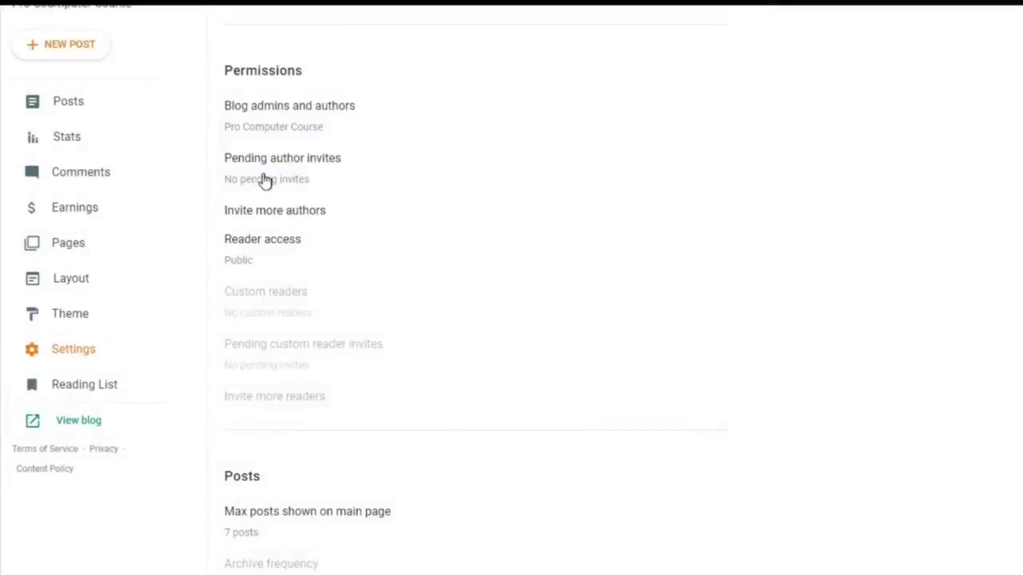
Step: Look at the pending author invites and the author invitation form, and recheck the blog admins and authors
{"action": "left_click", "coordinate": [301, 180]}
{"action": "left_click", "coordinate": [756, 360]}
{"action": "left_click", "coordinate": [293, 210]}
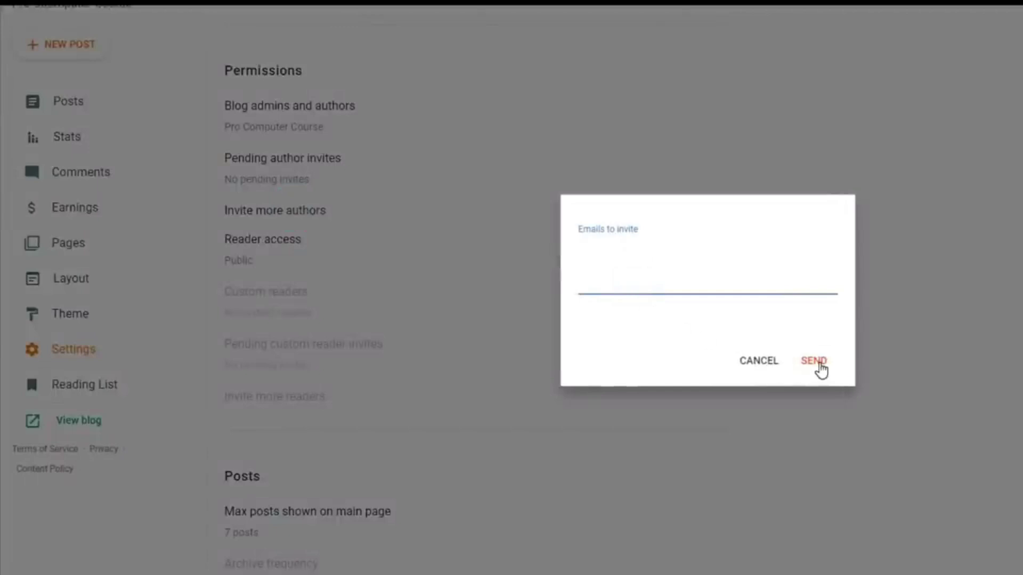
{"action": "left_click", "coordinate": [766, 361]}
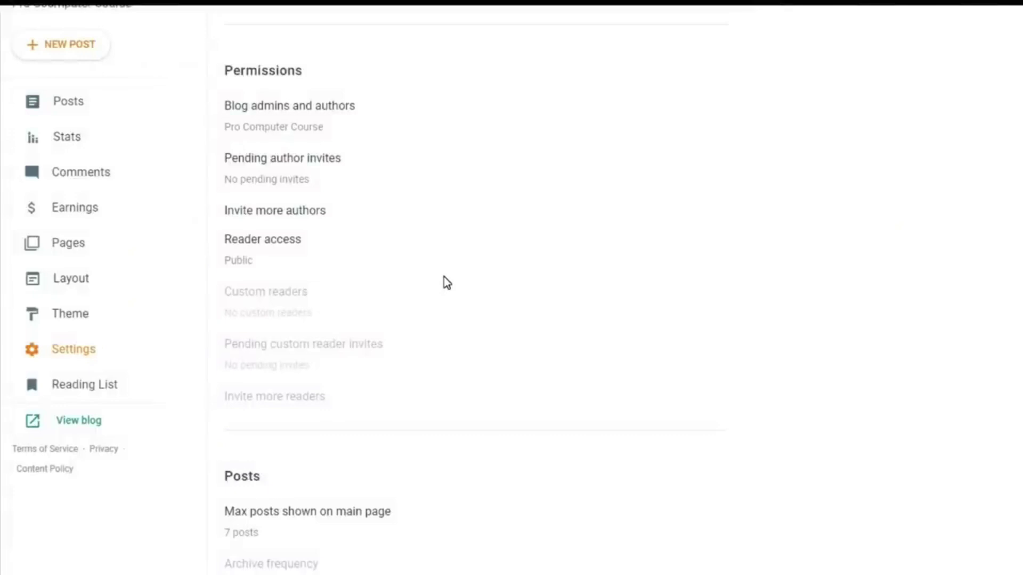
{"action": "left_click", "coordinate": [326, 110]}
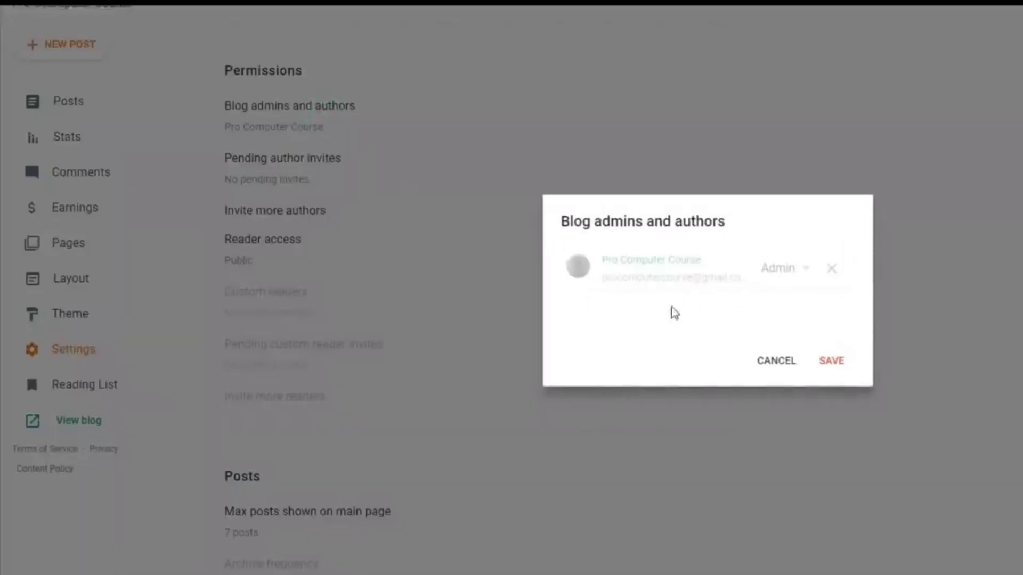
{"action": "left_click", "coordinate": [781, 362]}
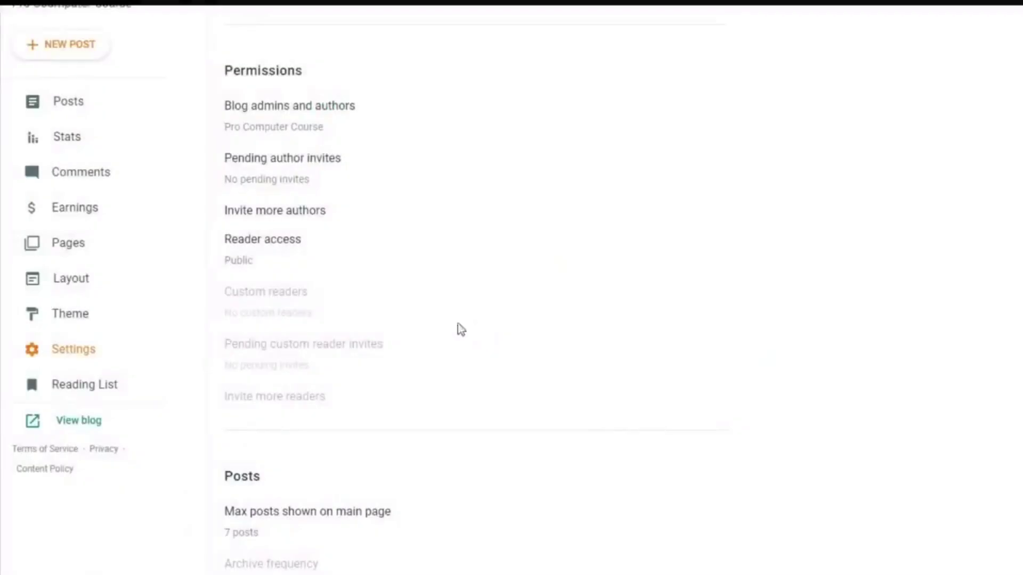
Step: Set the blog's reader access to Custom readers, and view the reader invitation form without sending any invites
{"action": "left_click", "coordinate": [292, 251]}
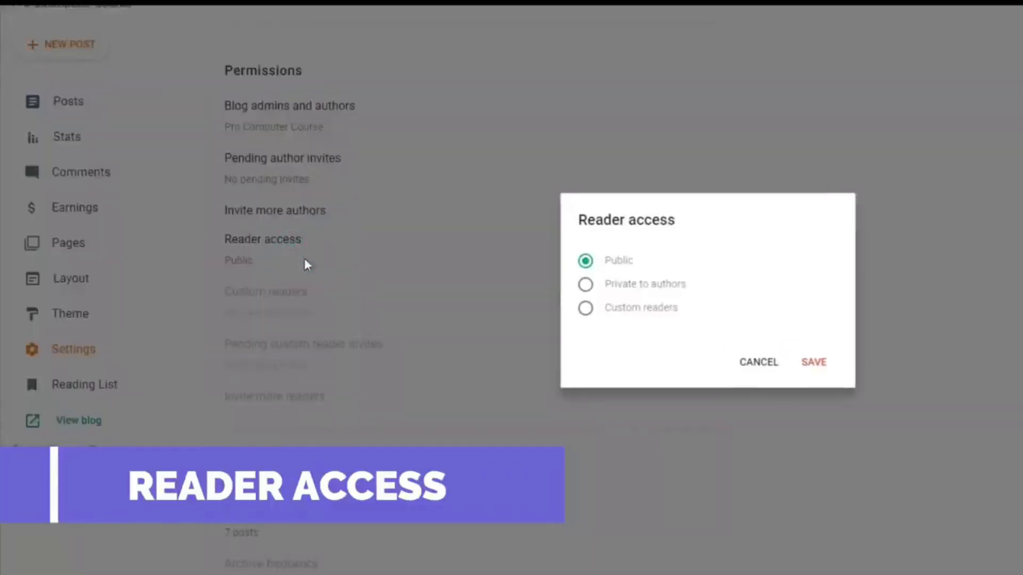
{"action": "double_click", "coordinate": [638, 267]}
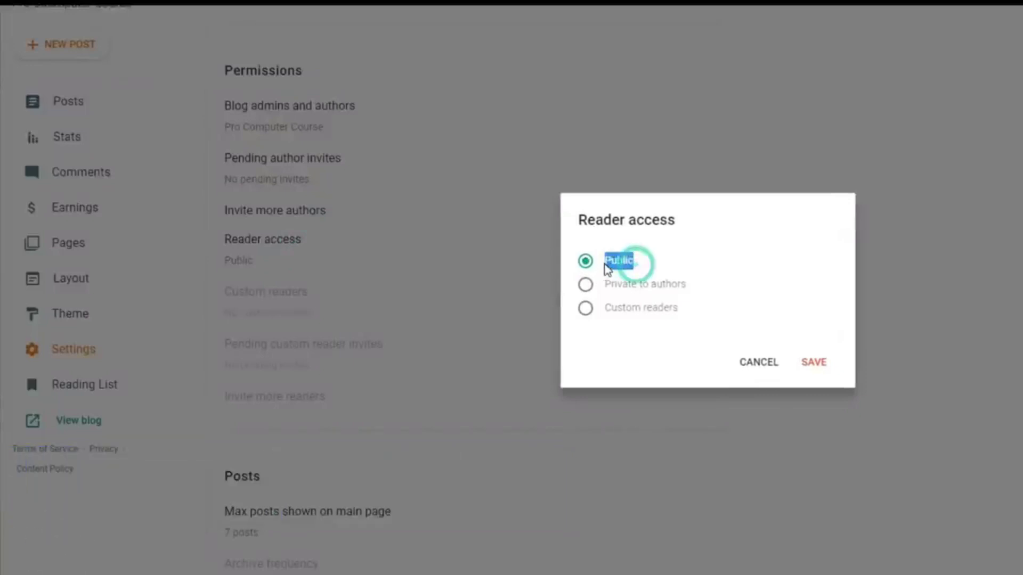
{"action": "left_click", "coordinate": [647, 286]}
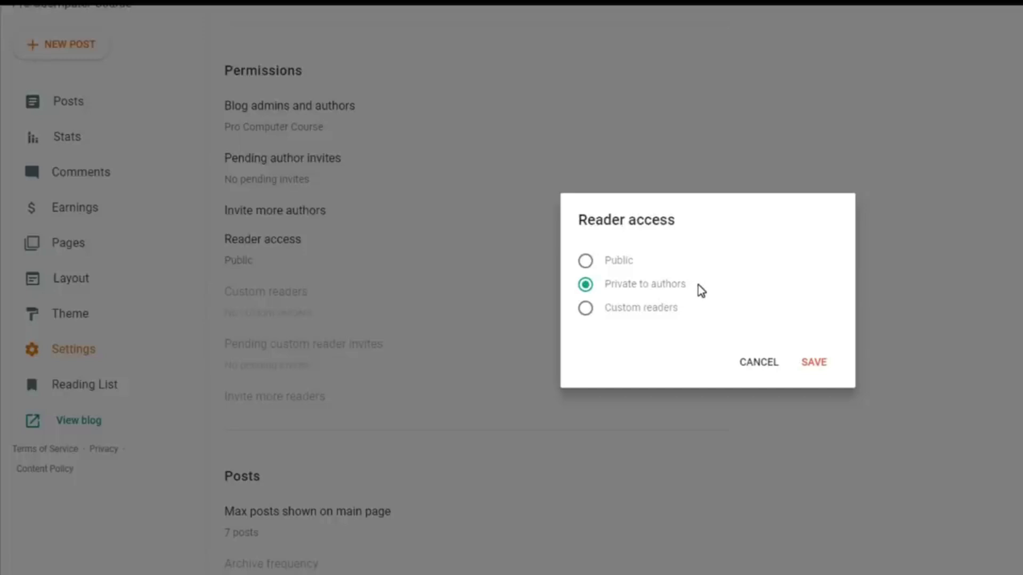
{"action": "left_click", "coordinate": [586, 315]}
{"action": "left_click", "coordinate": [816, 364]}
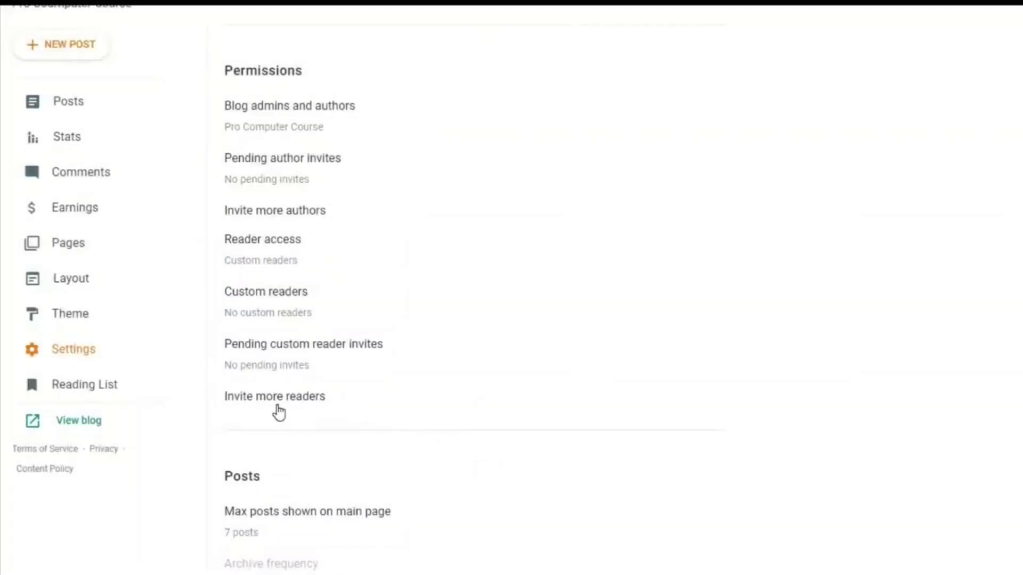
{"action": "left_click", "coordinate": [281, 402]}
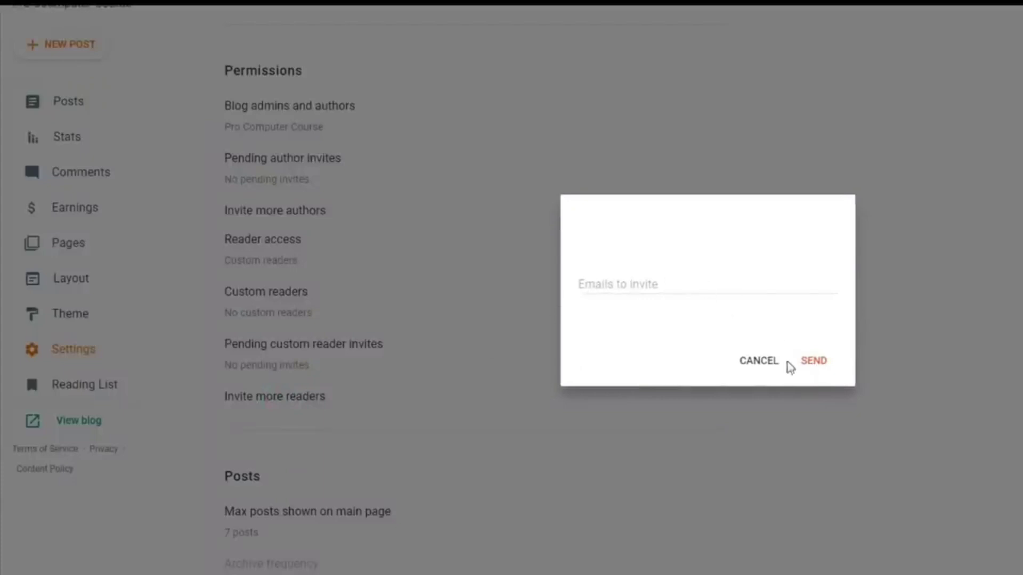
{"action": "left_click", "coordinate": [758, 367]}
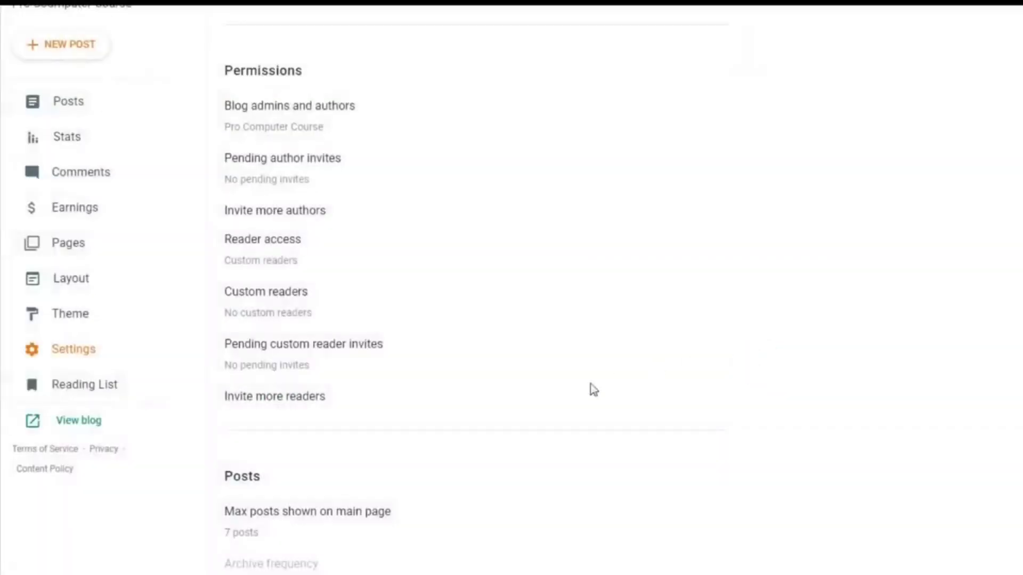
Step: Set the blog's reader access to Public under Permissions and save it
{"action": "left_click", "coordinate": [273, 248]}
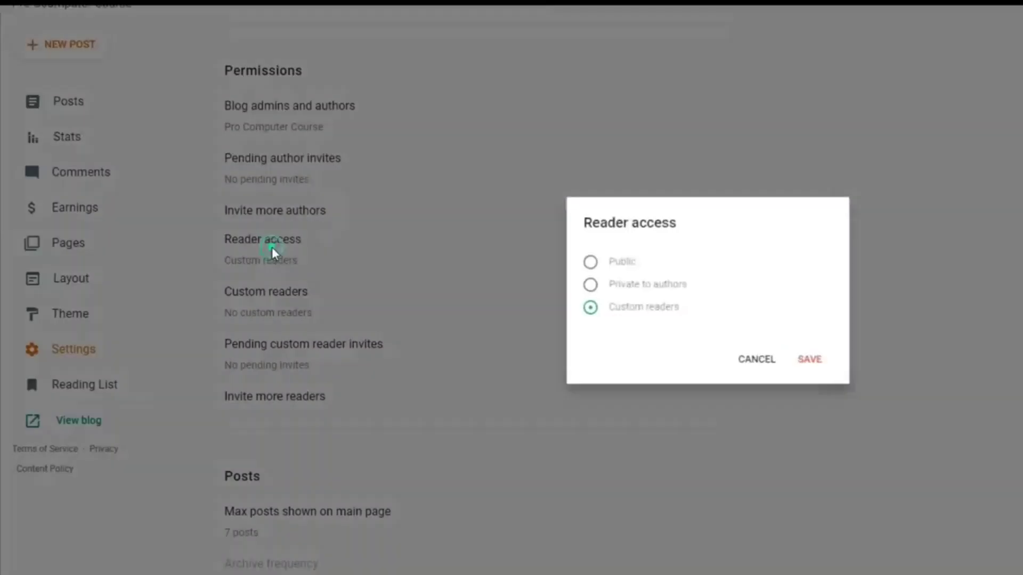
{"action": "left_click", "coordinate": [586, 262]}
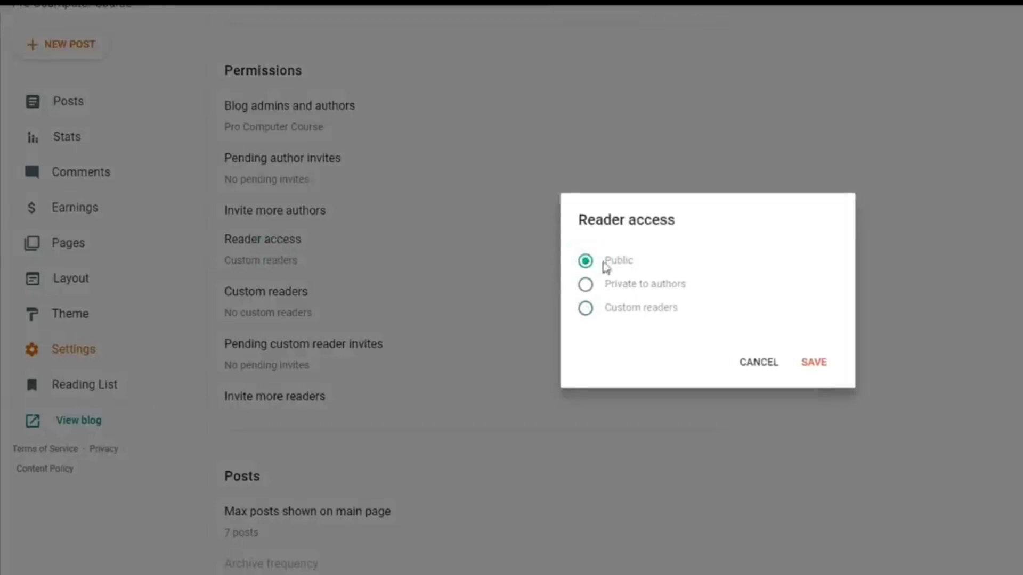
{"action": "left_click", "coordinate": [815, 365]}
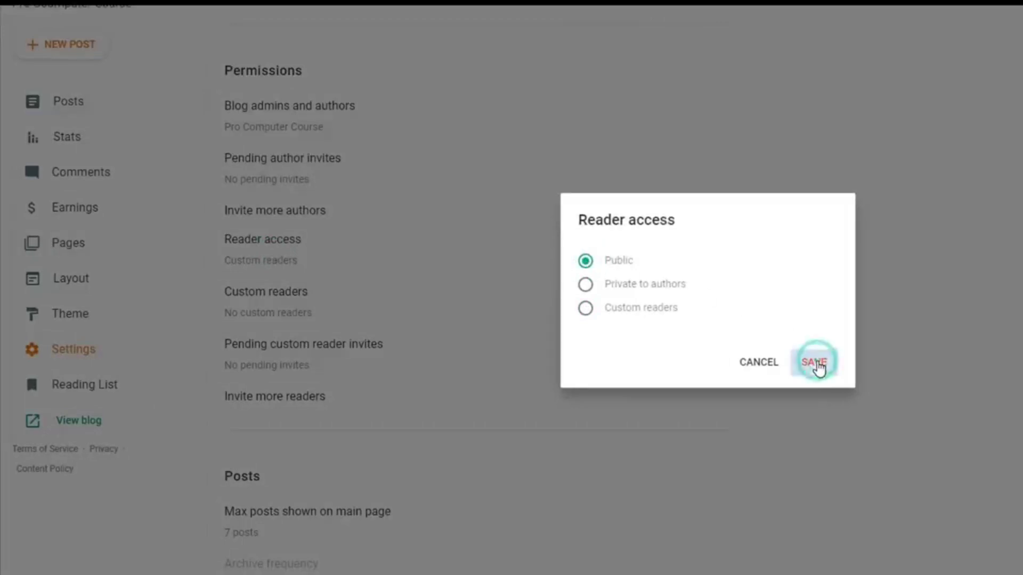
Step: View the setting for the maximum posts shown on the main page and cancel without editing it
{"action": "scroll", "coordinate": [402, 411], "scroll_direction": "down", "scroll_amount": 8}
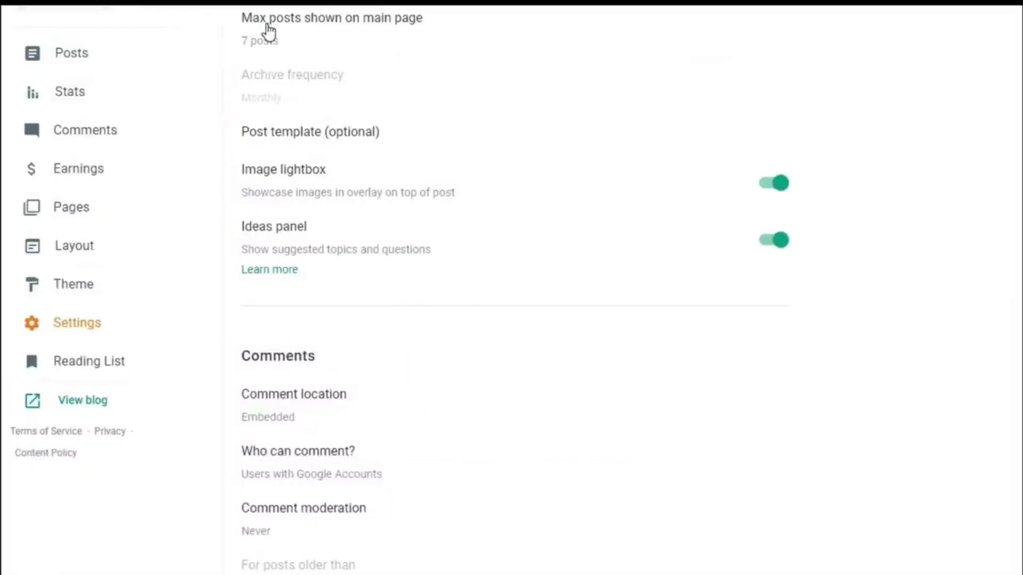
{"action": "left_click", "coordinate": [409, 31]}
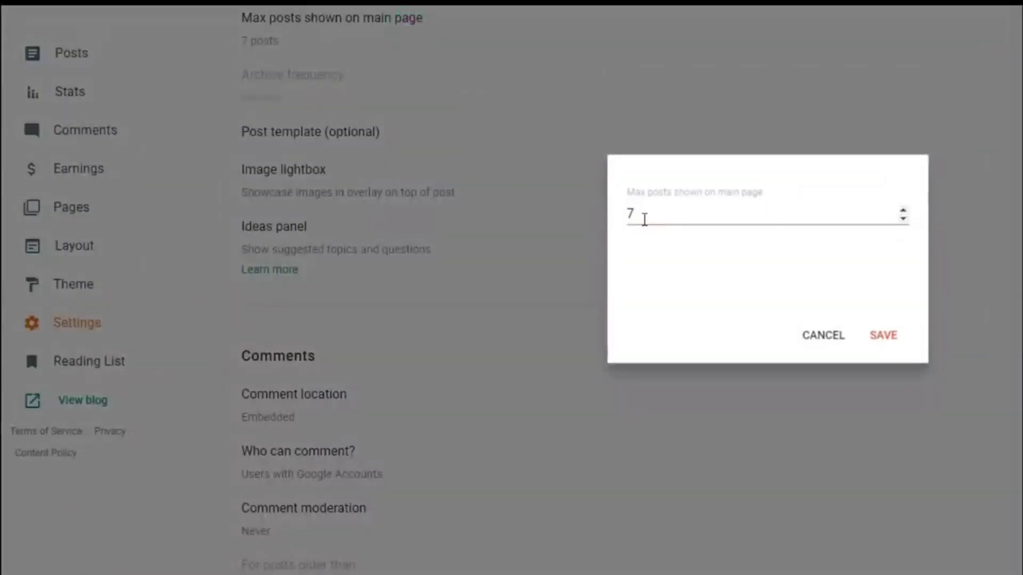
{"action": "left_click", "coordinate": [822, 336]}
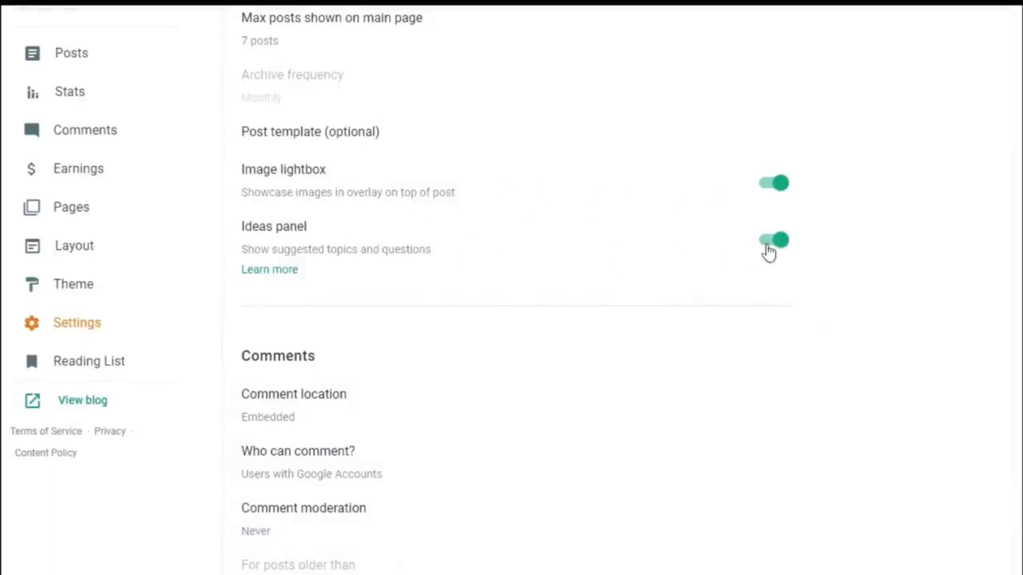
Step: Choose Embedded as the comment location in the Comments settings and save it
{"action": "scroll", "coordinate": [778, 255], "scroll_direction": "down", "scroll_amount": 5}
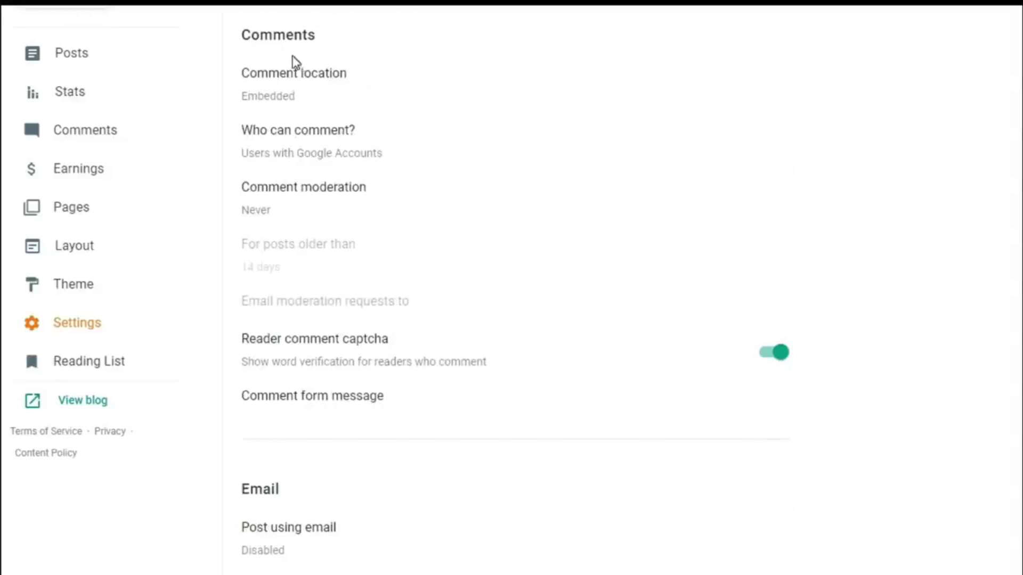
{"action": "left_click", "coordinate": [338, 85]}
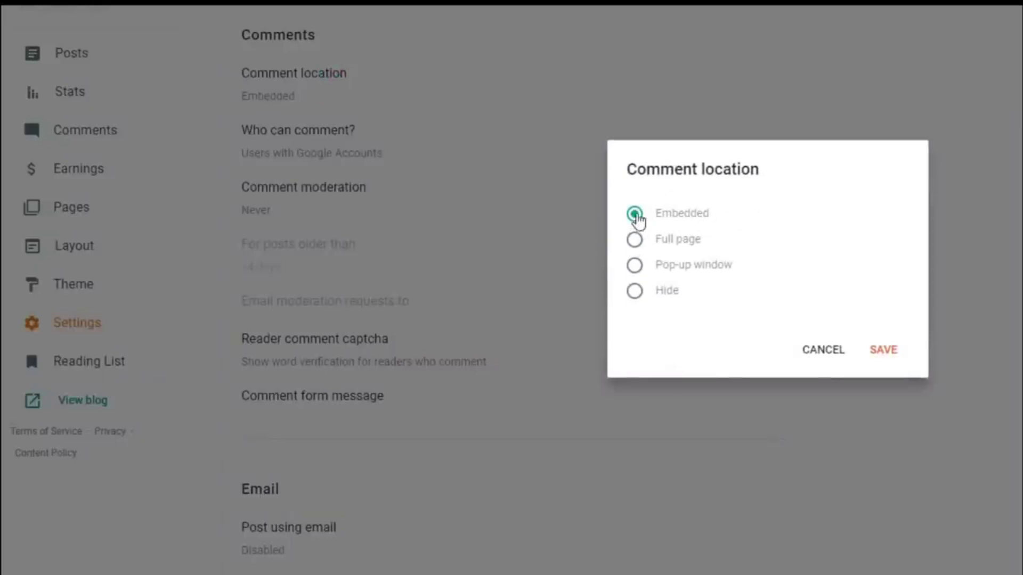
{"action": "left_click", "coordinate": [634, 215]}
{"action": "left_click", "coordinate": [882, 350]}
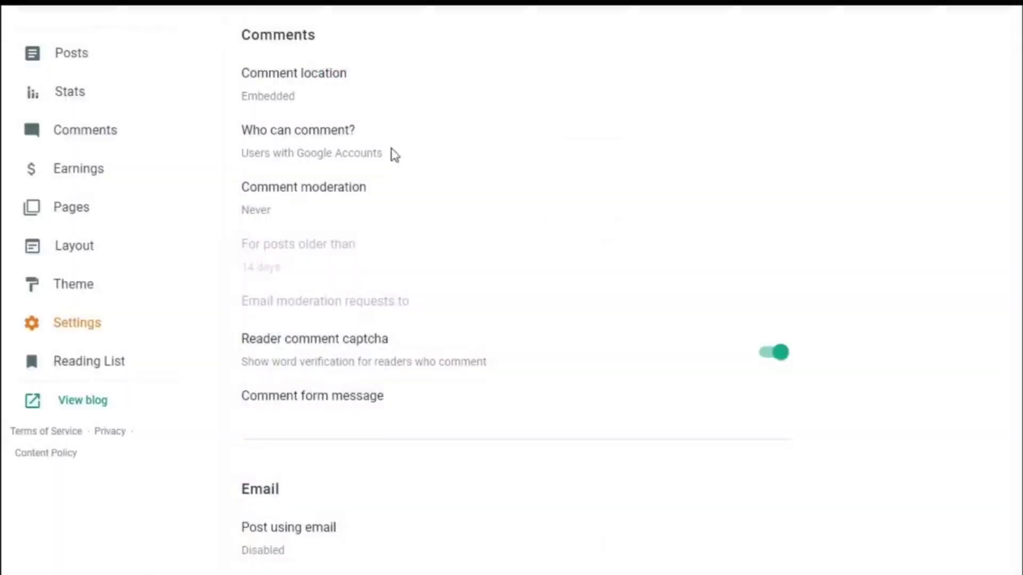
Step: Consider the anonymous commenting option, but save Users with Google Accounts as who can comment
{"action": "left_click", "coordinate": [364, 152]}
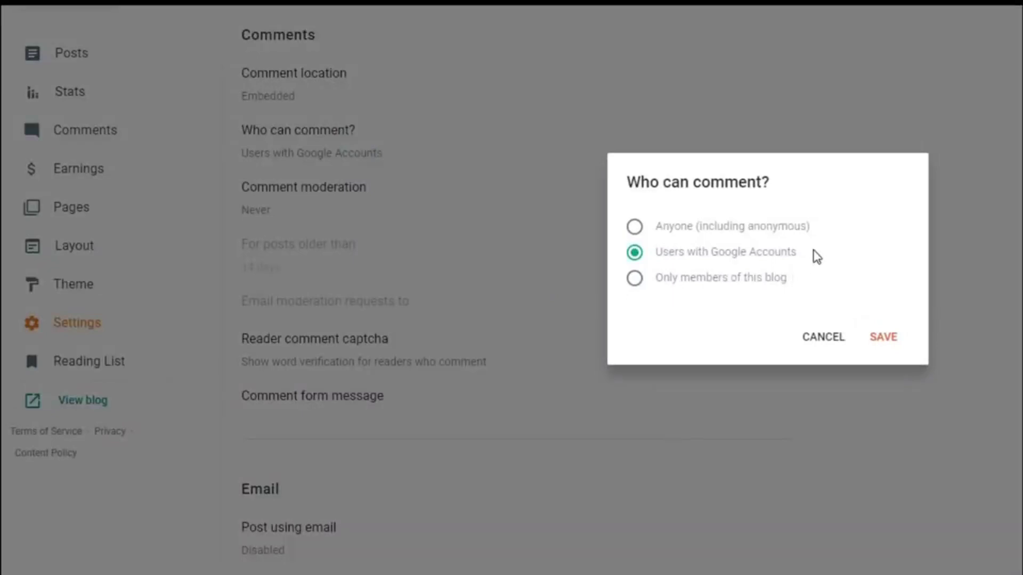
{"action": "left_click_drag", "start_coordinate": [815, 228], "coordinate": [660, 232]}
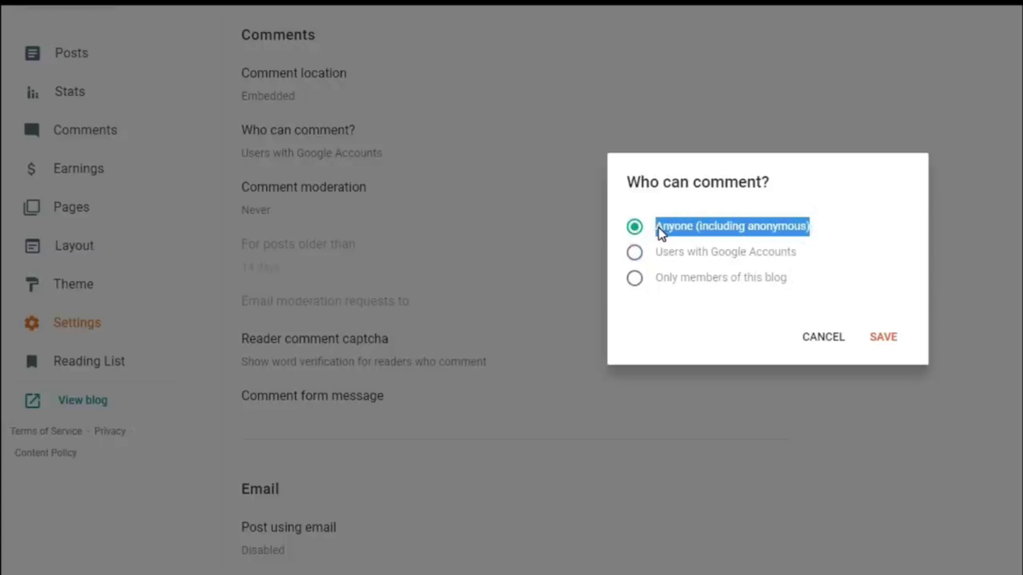
{"action": "left_click", "coordinate": [635, 252]}
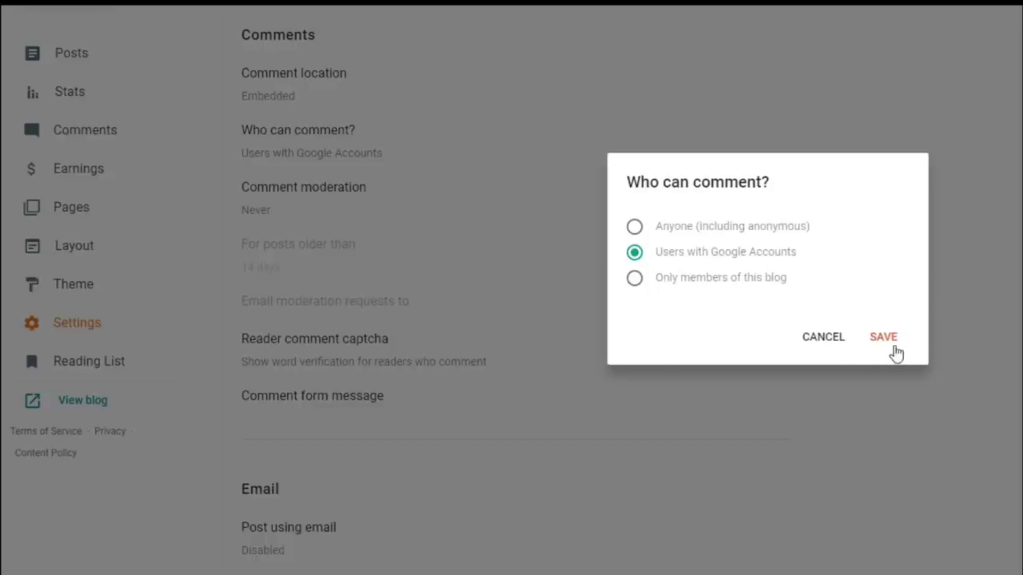
{"action": "left_click", "coordinate": [891, 343]}
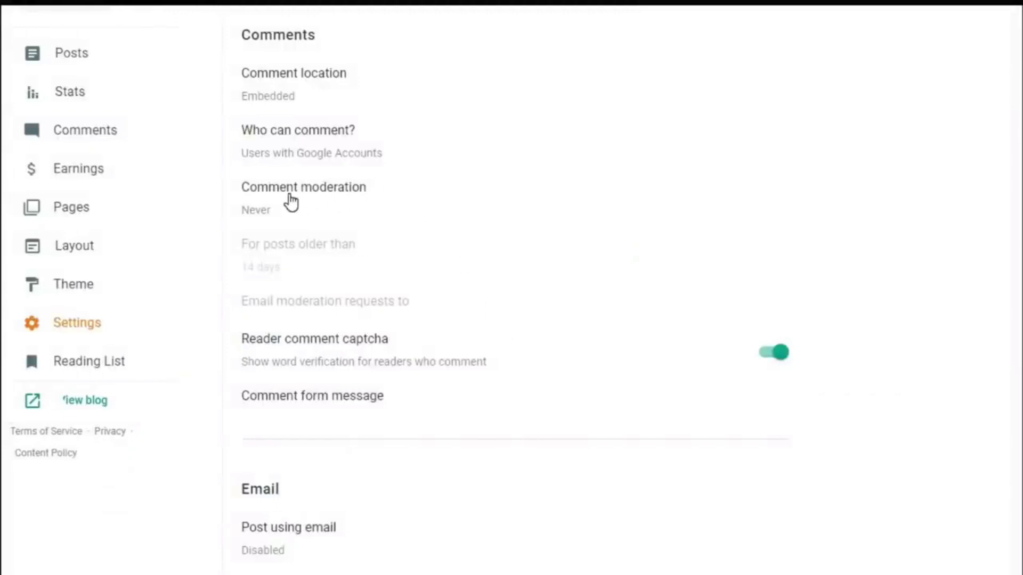
Step: Set comment moderation to Always and save it
{"action": "left_click", "coordinate": [344, 209]}
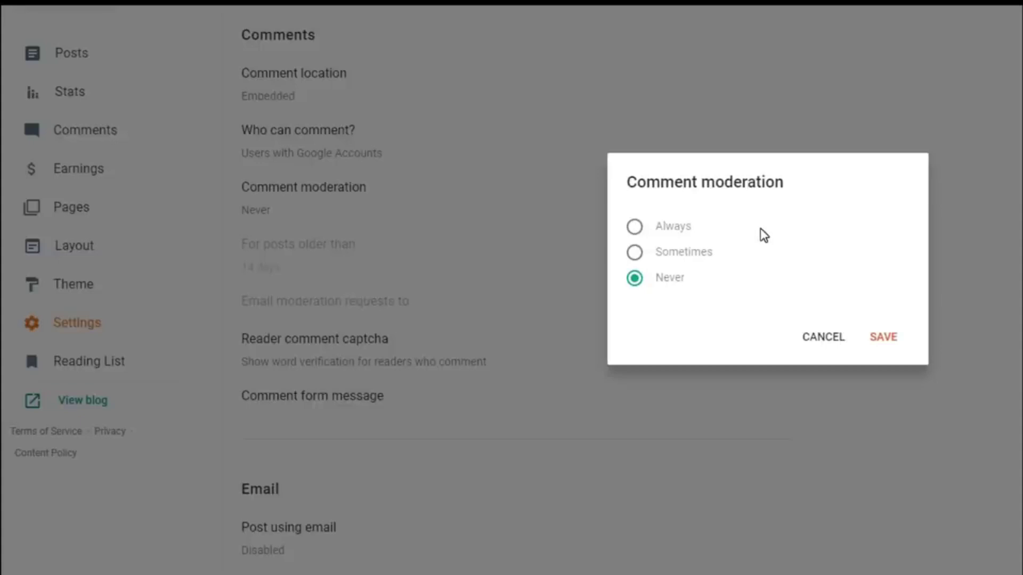
{"action": "left_click", "coordinate": [635, 227]}
{"action": "left_click", "coordinate": [636, 280]}
{"action": "left_click", "coordinate": [634, 228]}
{"action": "left_click", "coordinate": [885, 338]}
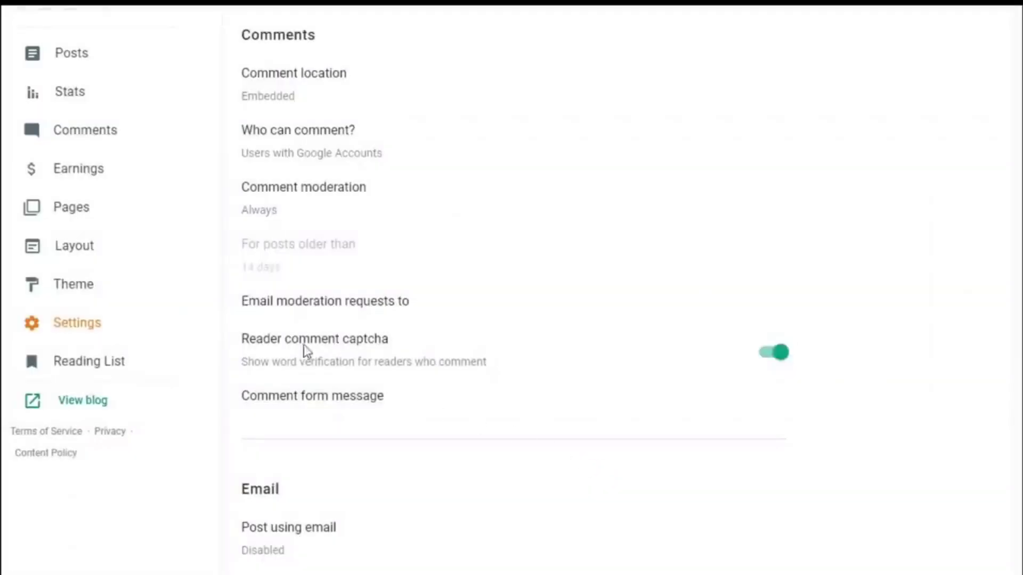
Step: Try to set Post using email to Publish email immediately in the Email settings
{"action": "scroll", "coordinate": [304, 346], "scroll_direction": "down", "scroll_amount": 3}
{"action": "scroll", "coordinate": [426, 180], "scroll_direction": "up", "scroll_amount": 3}
{"action": "scroll", "coordinate": [427, 229], "scroll_direction": "down", "scroll_amount": 4}
{"action": "scroll", "coordinate": [423, 258], "scroll_direction": "down", "scroll_amount": 5}
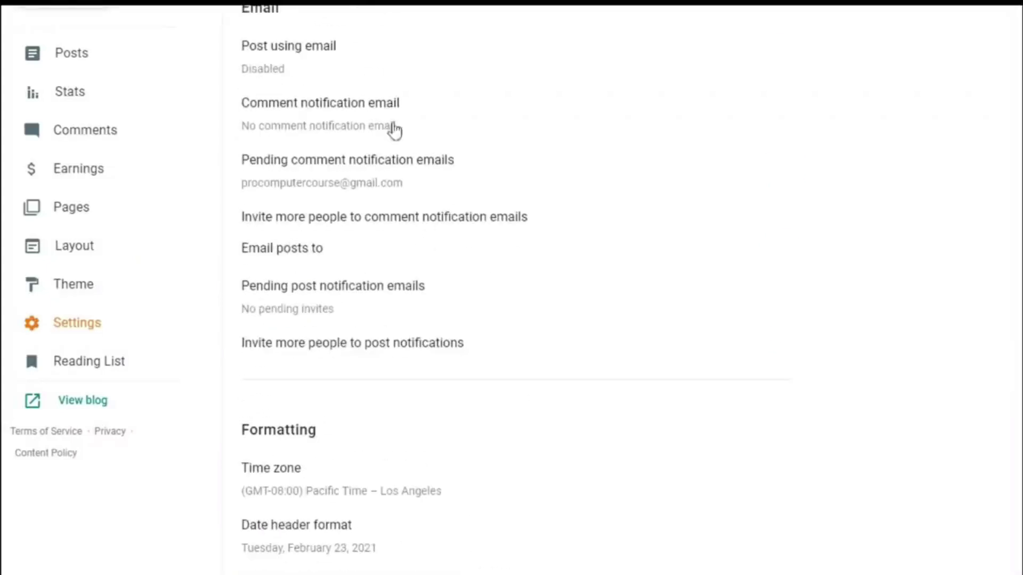
{"action": "left_click", "coordinate": [286, 73]}
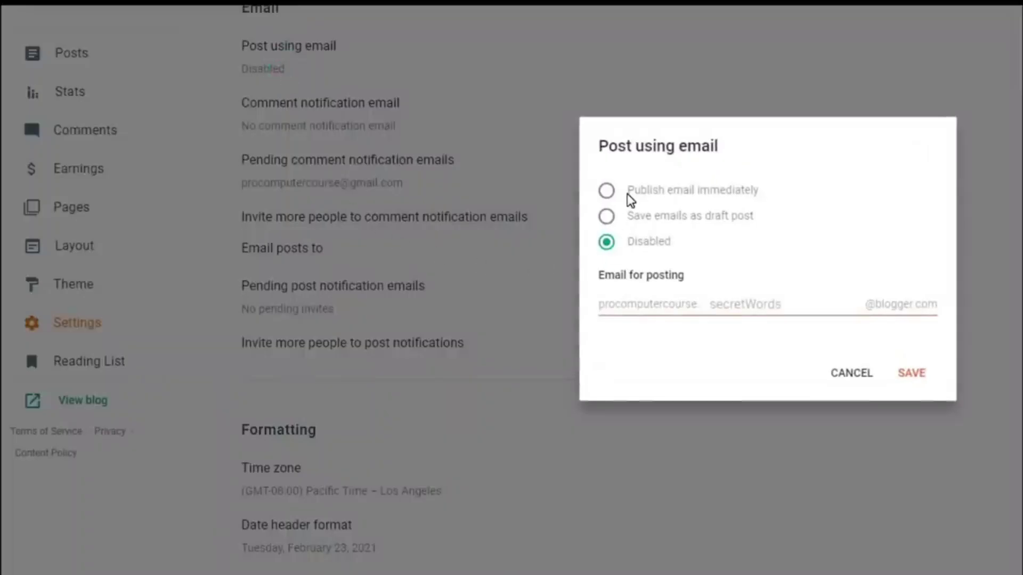
{"action": "left_click", "coordinate": [608, 192]}
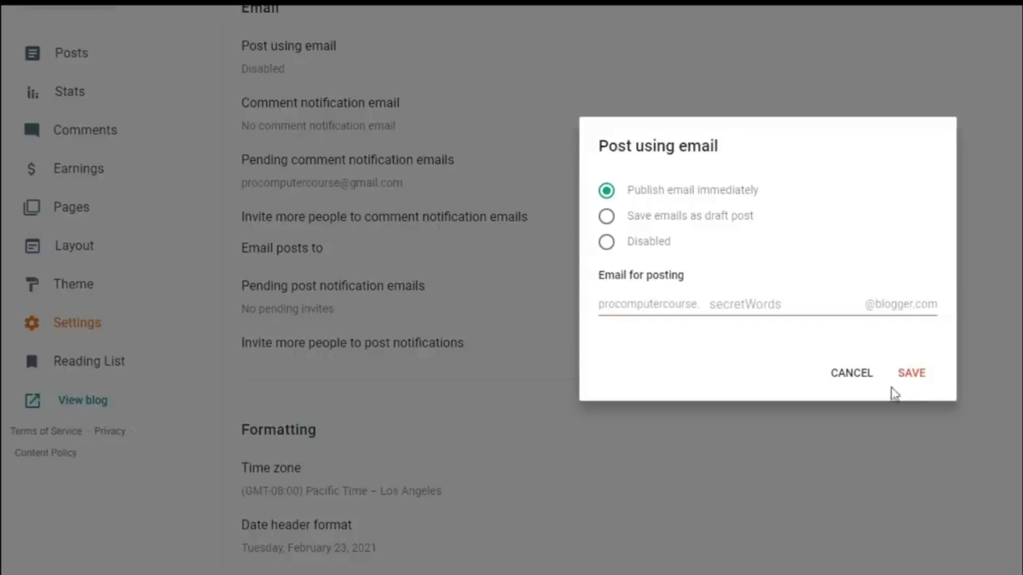
{"action": "left_click", "coordinate": [904, 379]}
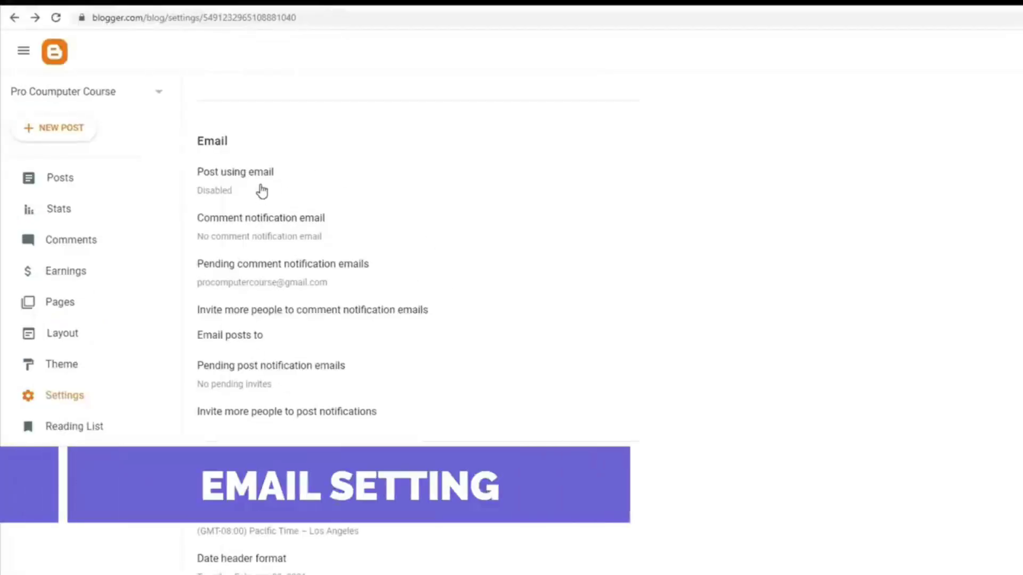
Step: Look at the Post using email options and the posting address's secret words field, then cancel without saving
{"action": "left_click", "coordinate": [260, 188]}
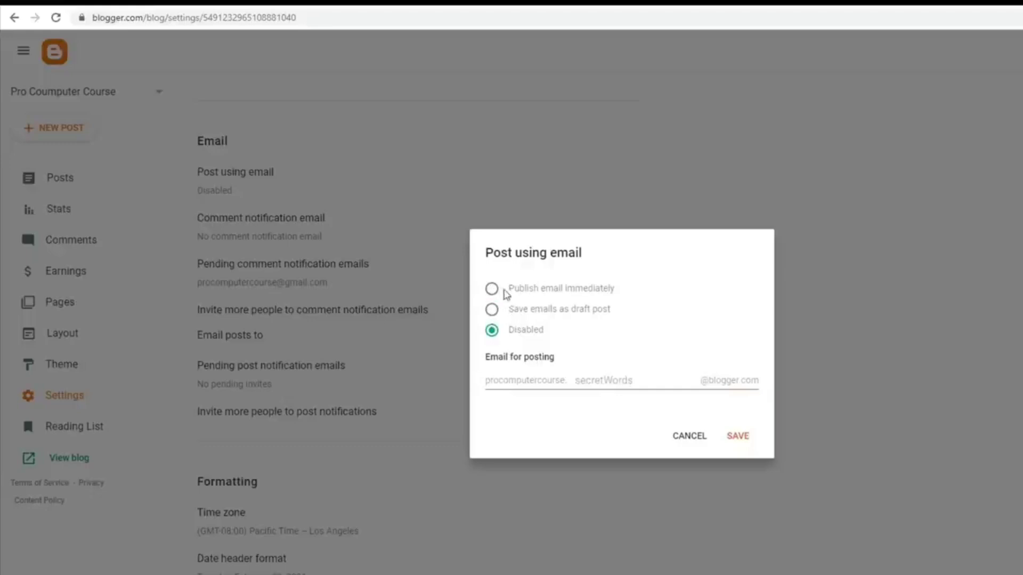
{"action": "left_click", "coordinate": [492, 291]}
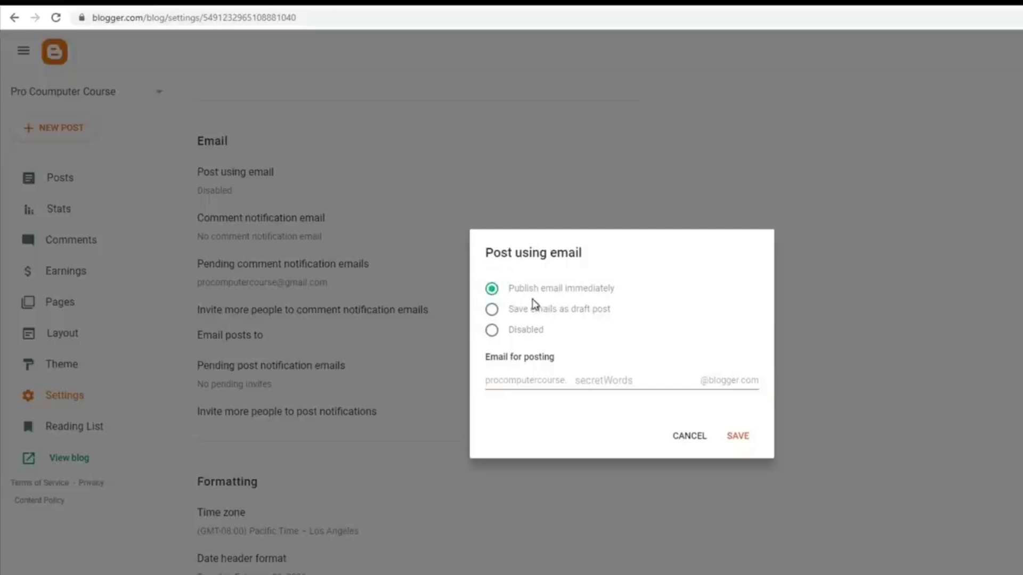
{"action": "left_click", "coordinate": [576, 380]}
{"action": "left_click", "coordinate": [623, 385]}
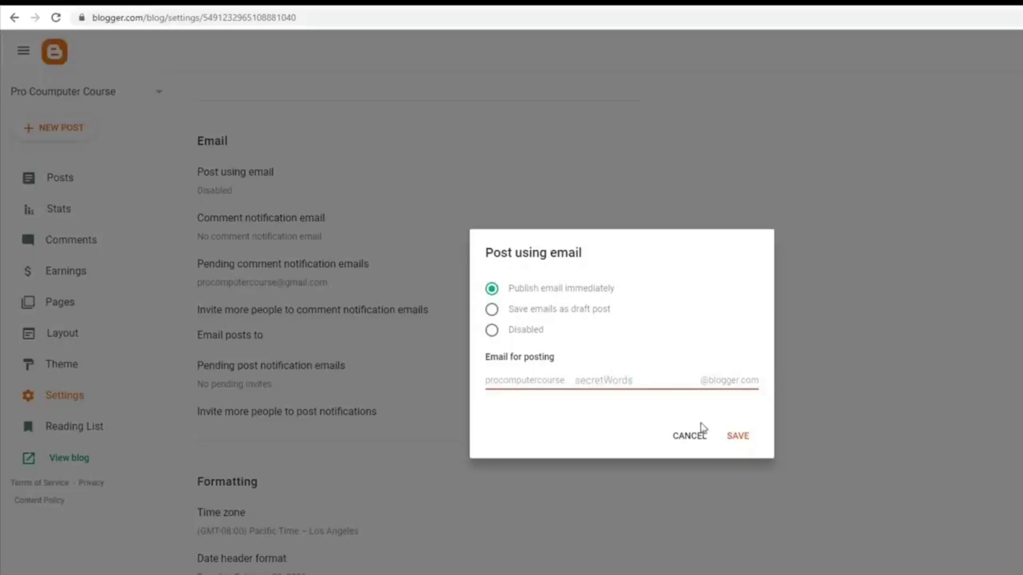
{"action": "left_click", "coordinate": [689, 438]}
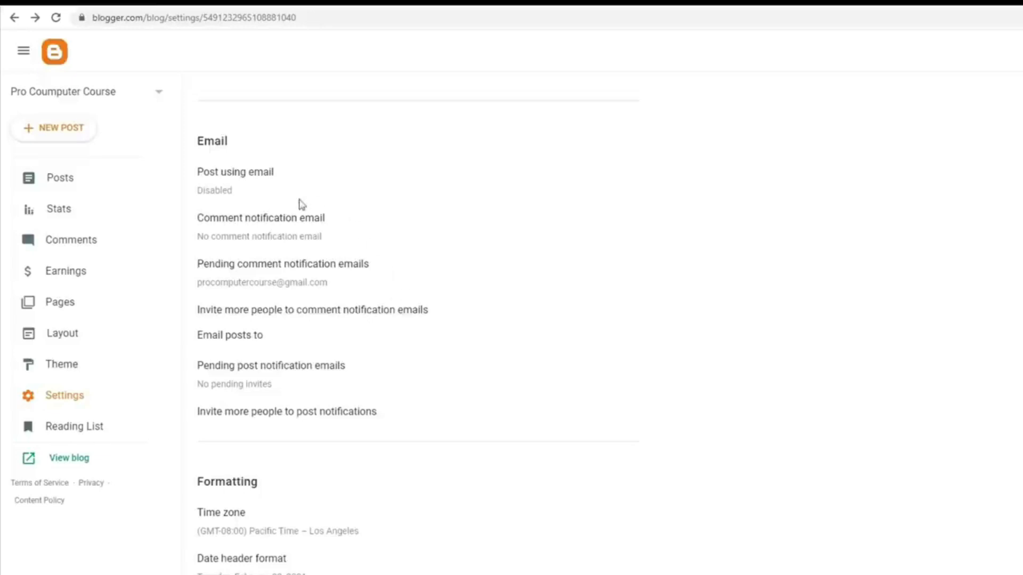
Step: Set the blog's time zone to (GMT+05:30) India Standard Time – Kolkata under Formatting
{"action": "scroll", "coordinate": [560, 386], "scroll_direction": "down", "scroll_amount": 6}
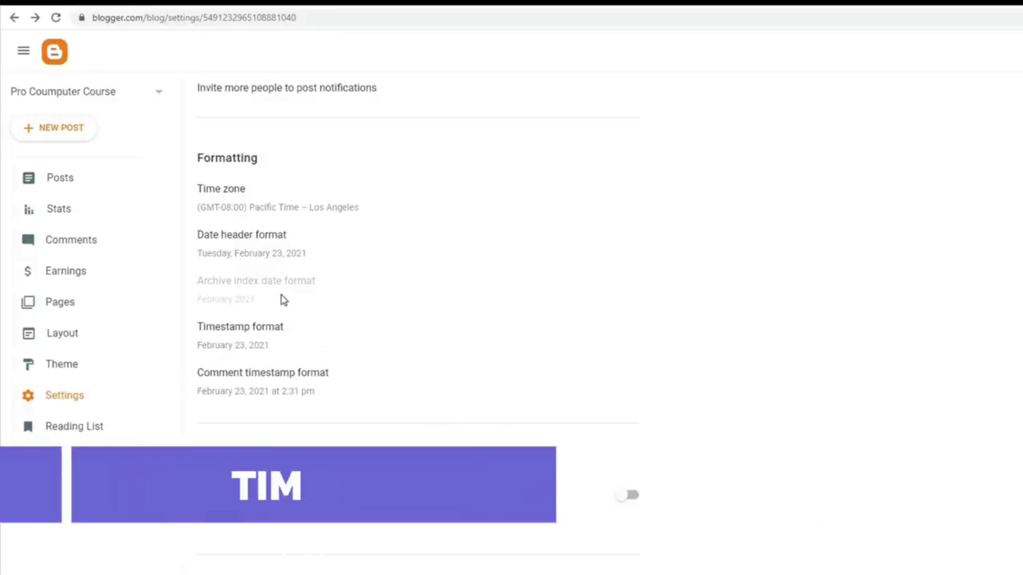
{"action": "left_click", "coordinate": [230, 204]}
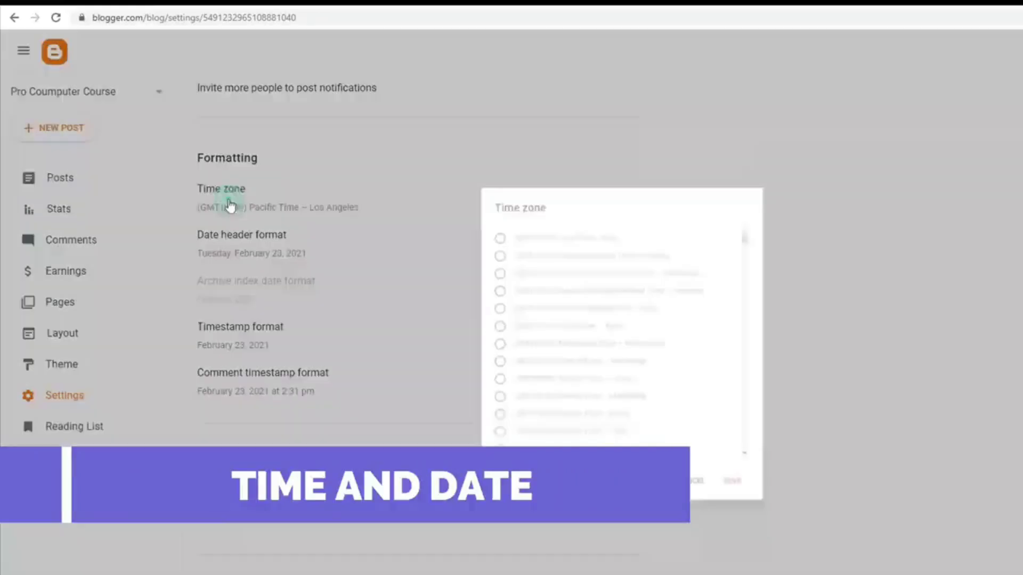
{"action": "left_click_drag", "start_coordinate": [766, 220], "coordinate": [773, 403]}
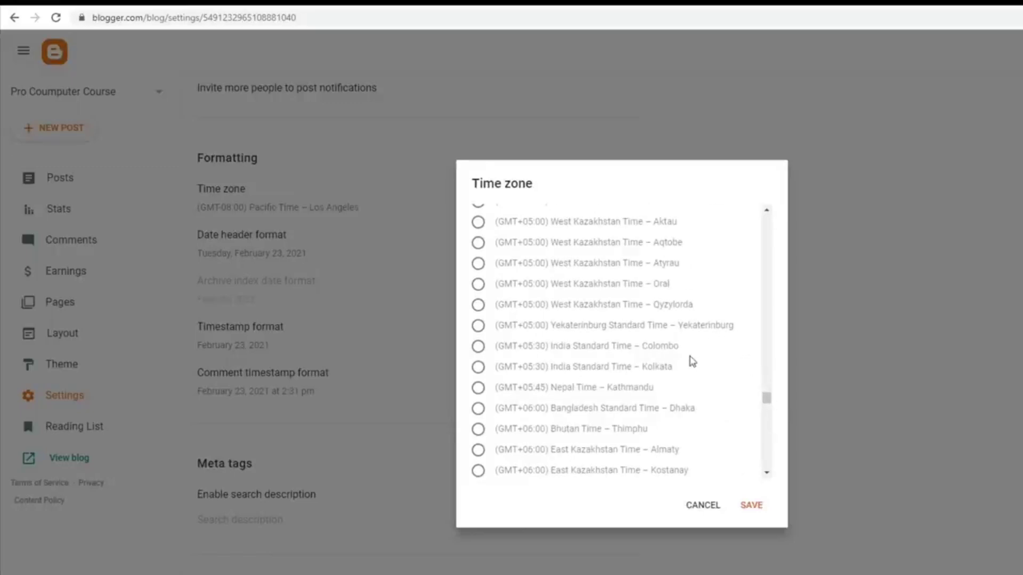
{"action": "left_click", "coordinate": [478, 367]}
{"action": "left_click", "coordinate": [755, 509]}
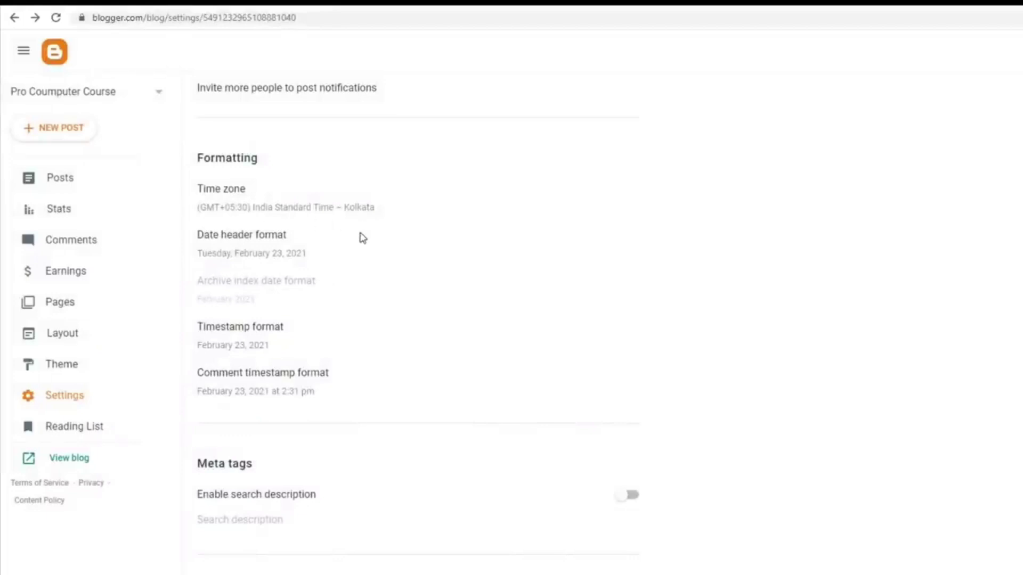
Step: Set the date header format to 23 February 2021 and save it
{"action": "left_click", "coordinate": [248, 256]}
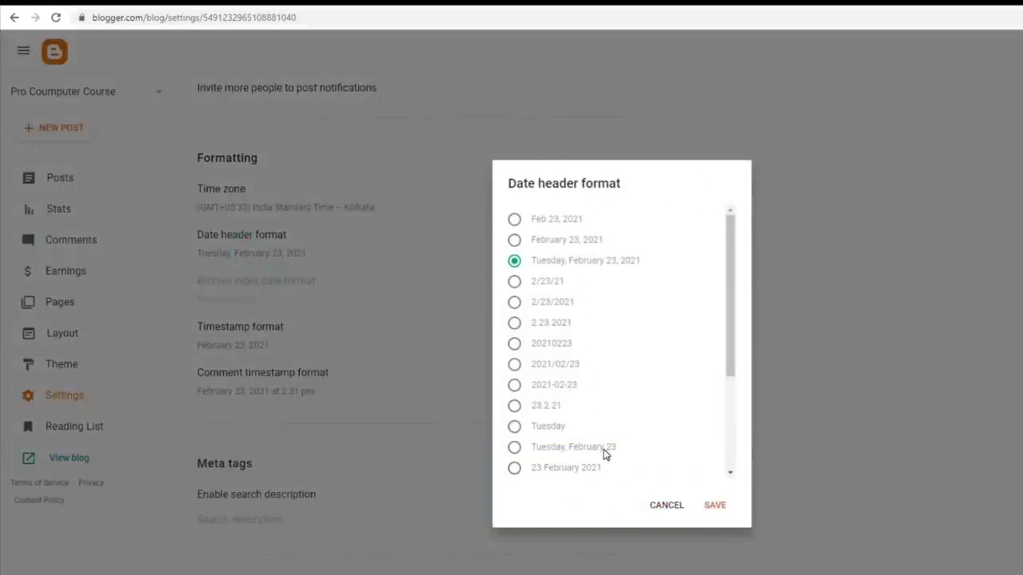
{"action": "left_click", "coordinate": [514, 470]}
{"action": "left_click", "coordinate": [714, 509]}
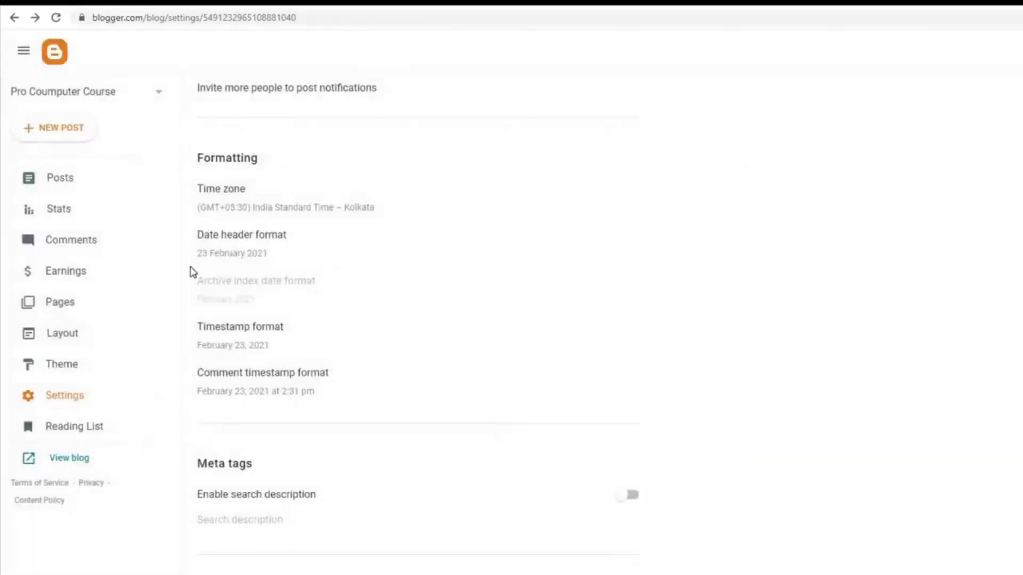
Step: View the timestamp formats without changing them, and save the comment timestamp format as February 23, 2021 at 2:31 pm
{"action": "left_click", "coordinate": [255, 345]}
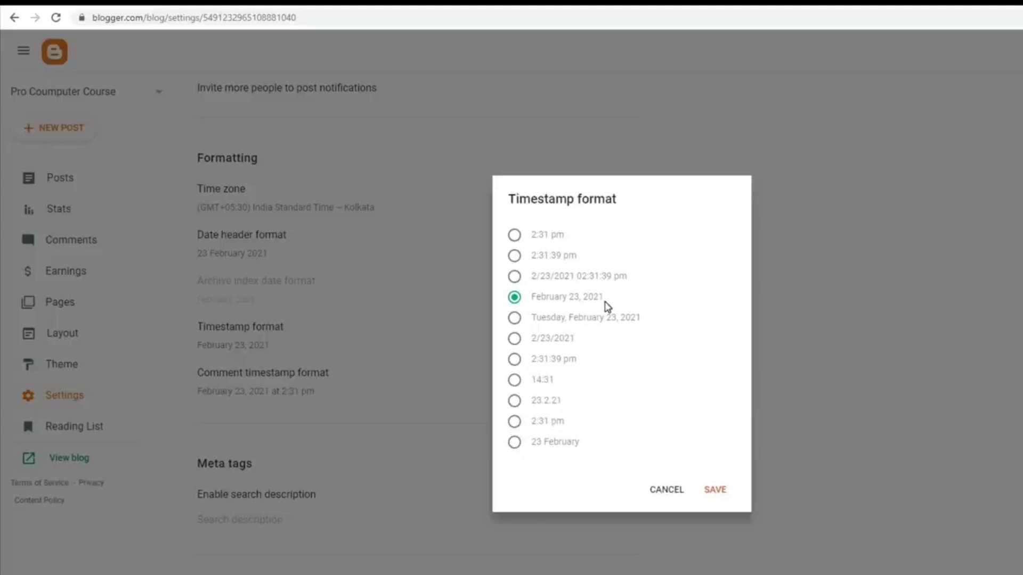
{"action": "left_click", "coordinate": [659, 487]}
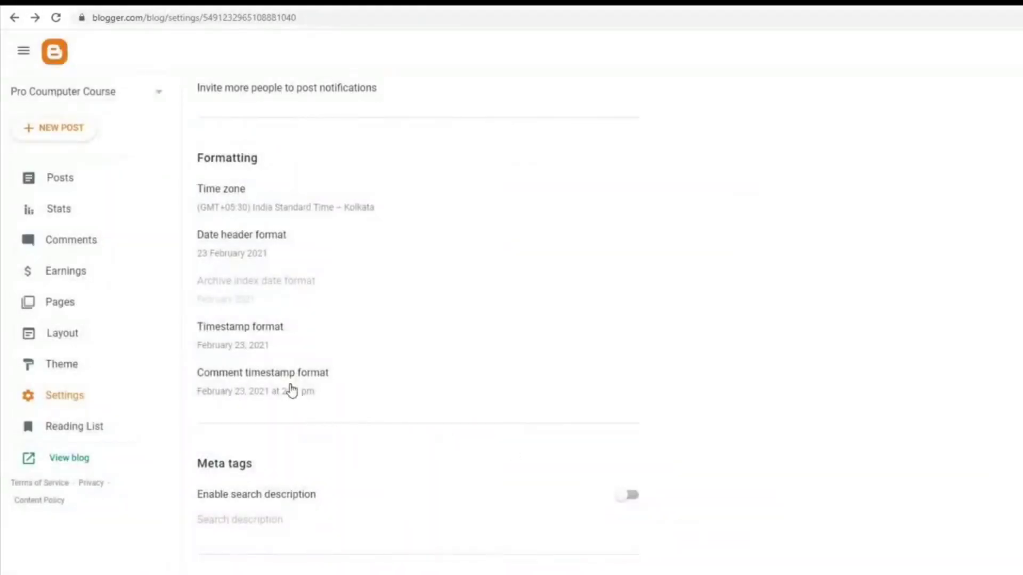
{"action": "left_click", "coordinate": [291, 390]}
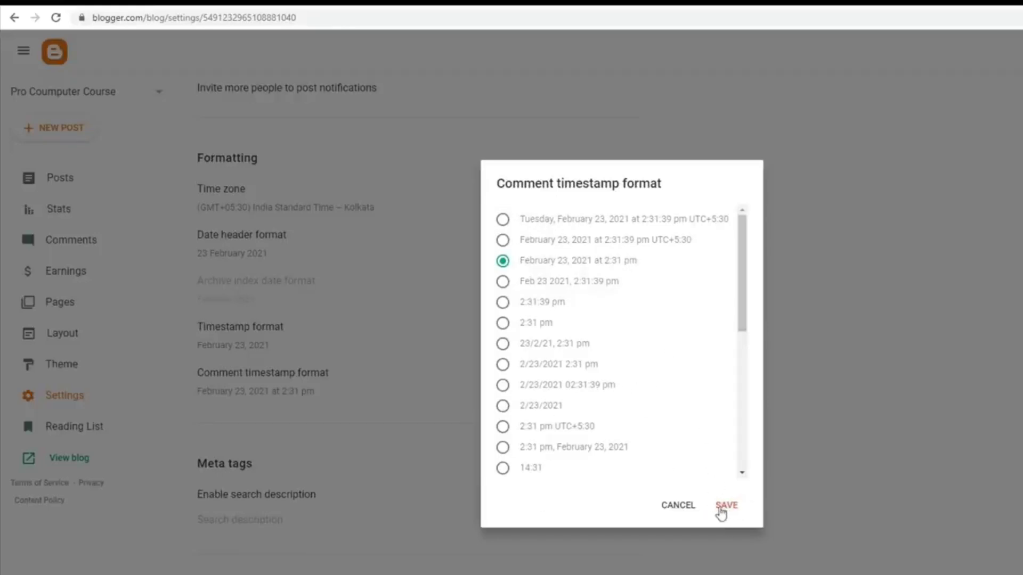
{"action": "left_click", "coordinate": [733, 506]}
Step: Enable the search description under Meta tags and save it as "all type of computer tips and tricks in Hindi language"
{"action": "scroll", "coordinate": [304, 253], "scroll_direction": "down", "scroll_amount": 5}
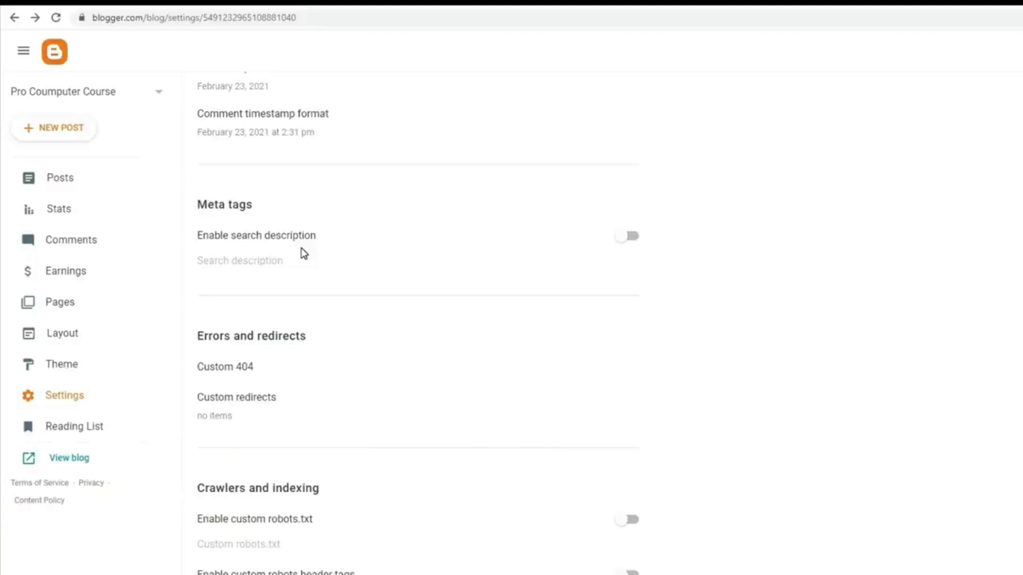
{"action": "left_click", "coordinate": [627, 236]}
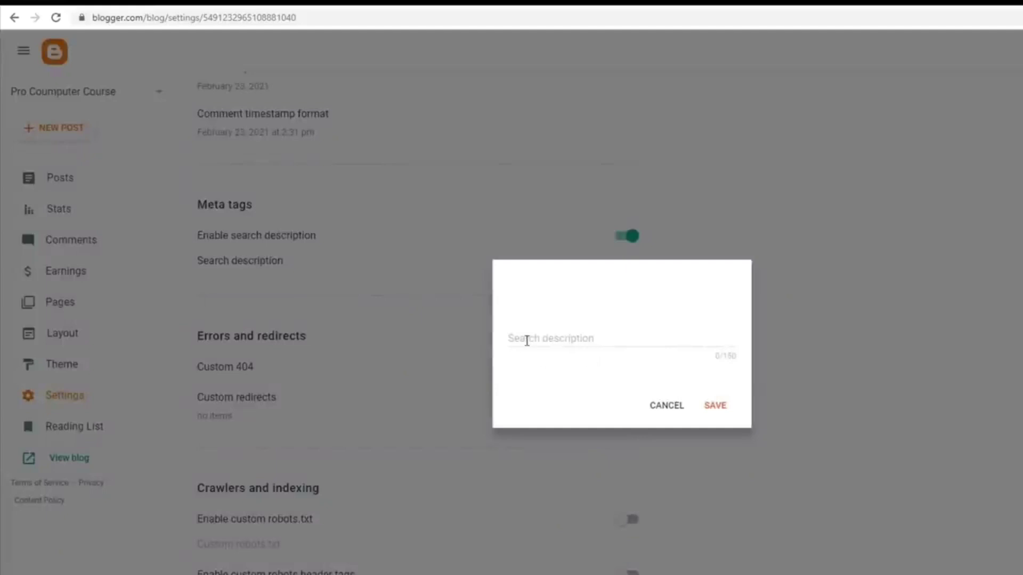
{"action": "left_click", "coordinate": [586, 337]}
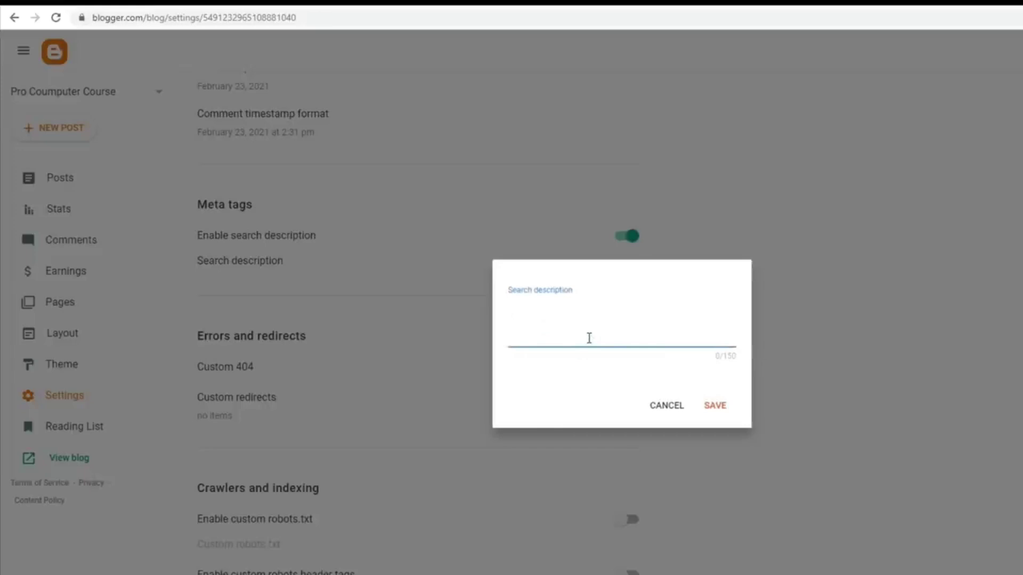
{"action": "type", "text": "all type of computer tips and tricks in Hindi language"}
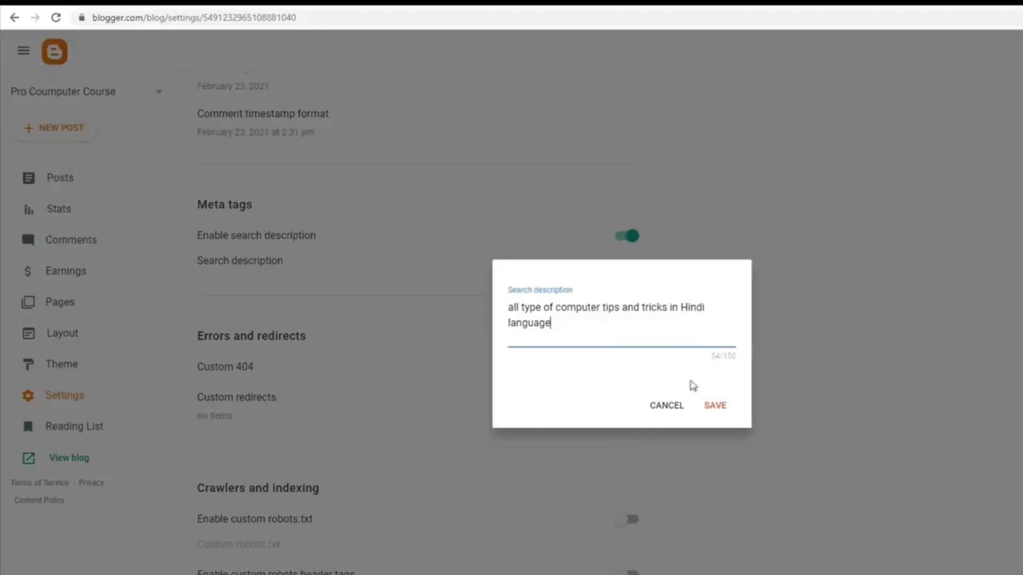
{"action": "left_click", "coordinate": [735, 362]}
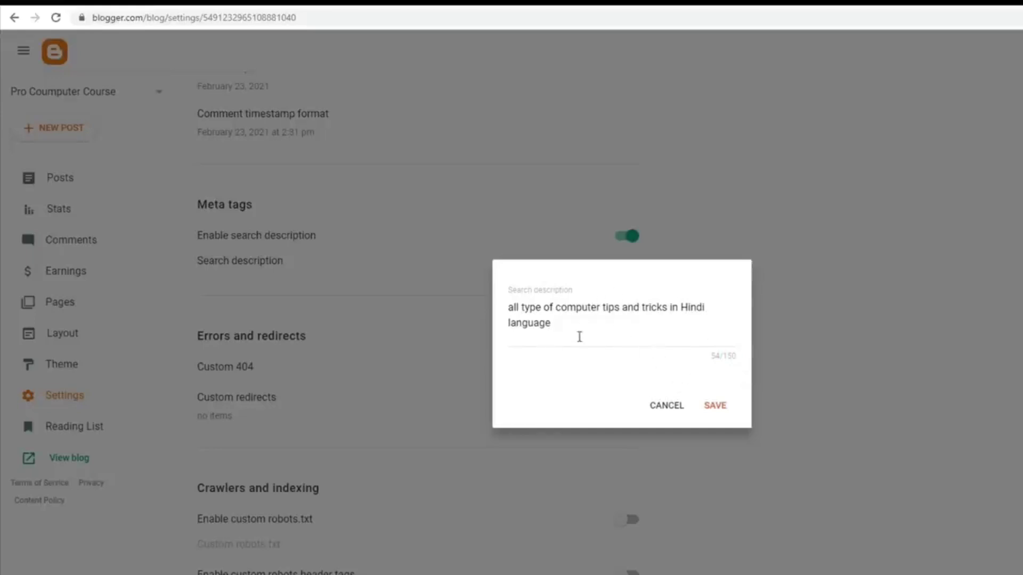
{"action": "left_click", "coordinate": [715, 406]}
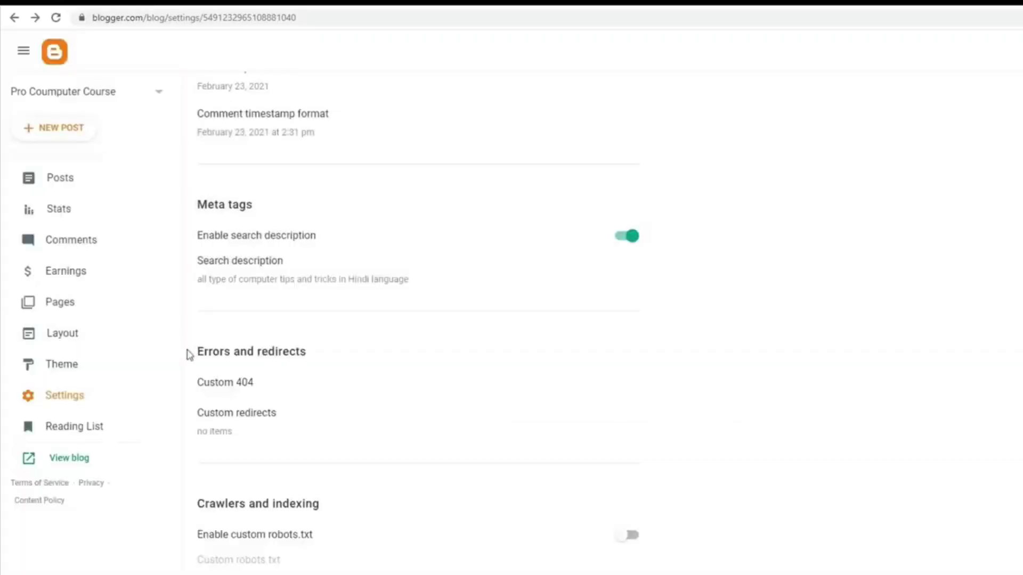
Step: Review the remaining settings sections: Errors and redirects, Crawlers and indexing, Monetisation with custom ads.txt, Manage blog, and Site feed
{"action": "left_click_drag", "start_coordinate": [197, 352], "coordinate": [314, 360]}
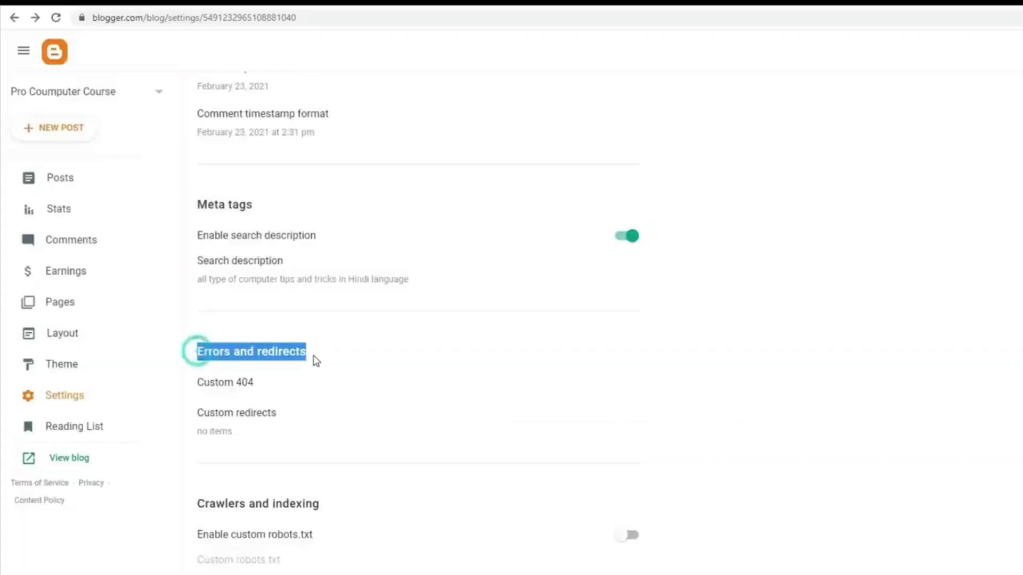
{"action": "left_click", "coordinate": [342, 352]}
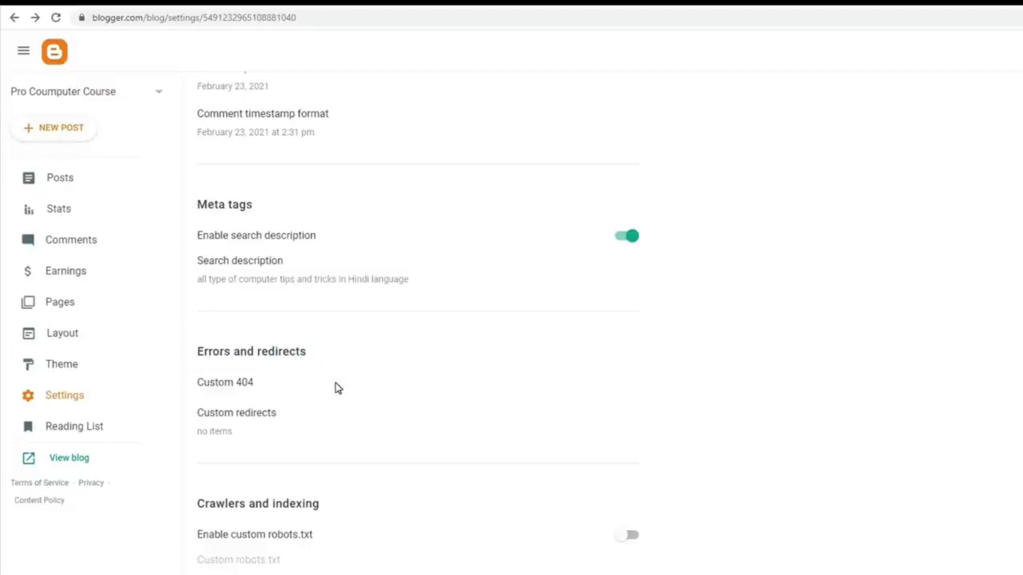
{"action": "scroll", "coordinate": [337, 388], "scroll_direction": "down", "scroll_amount": 6}
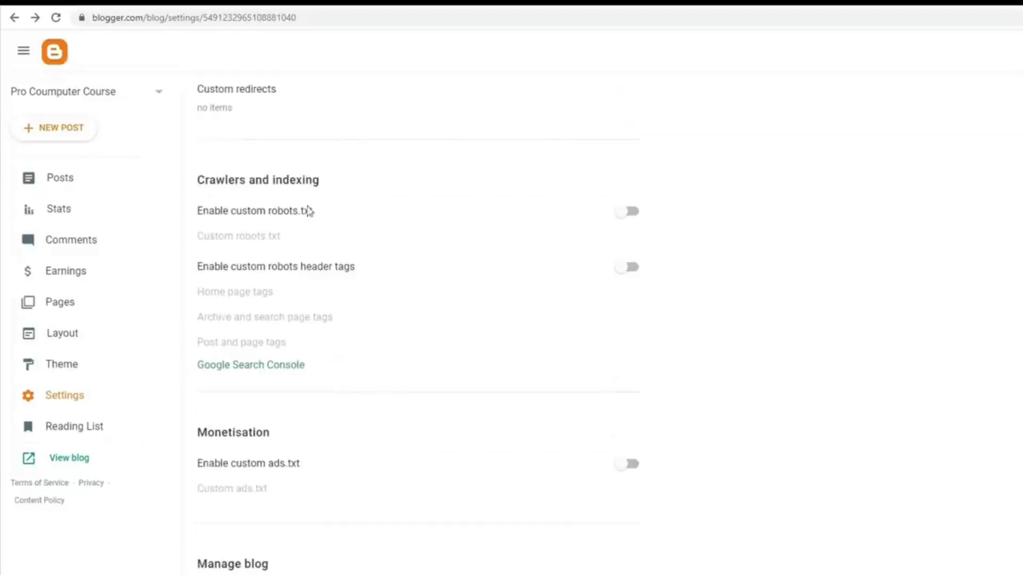
{"action": "scroll", "coordinate": [298, 406], "scroll_direction": "down", "scroll_amount": 3}
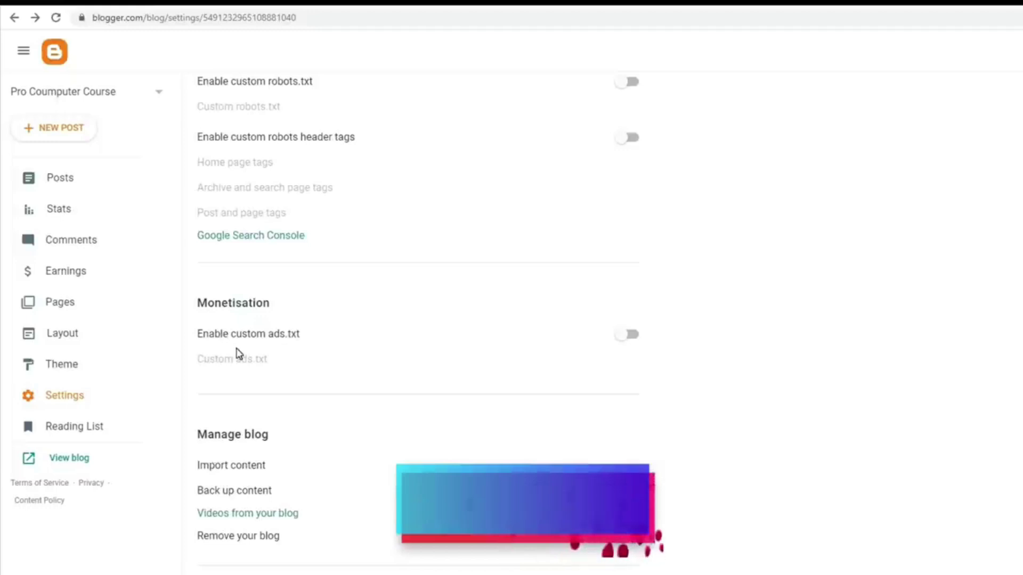
{"action": "left_click_drag", "start_coordinate": [310, 334], "coordinate": [198, 335]}
{"action": "left_click", "coordinate": [196, 336]}
{"action": "triple_click", "coordinate": [199, 336]}
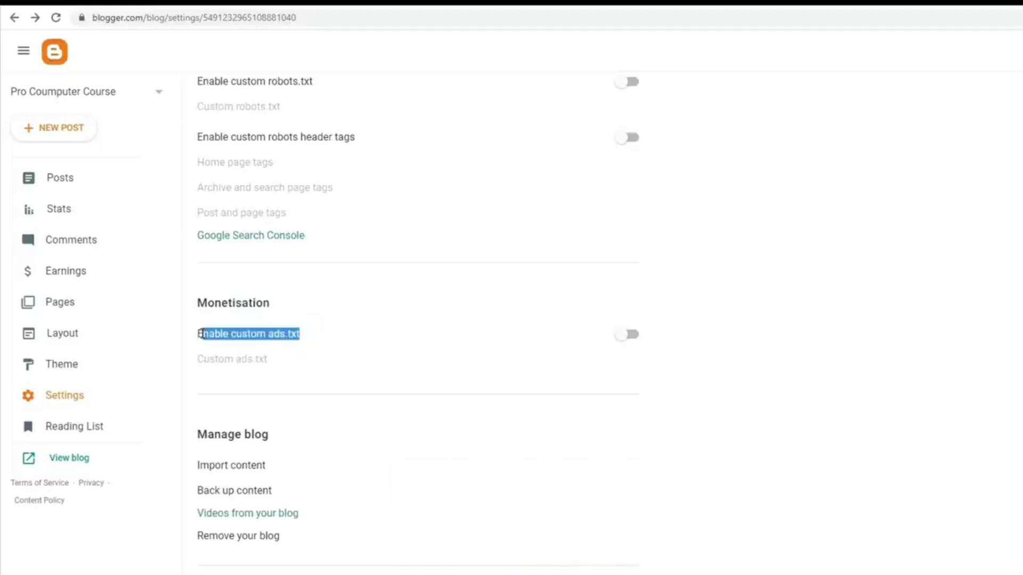
{"action": "left_click", "coordinate": [289, 303]}
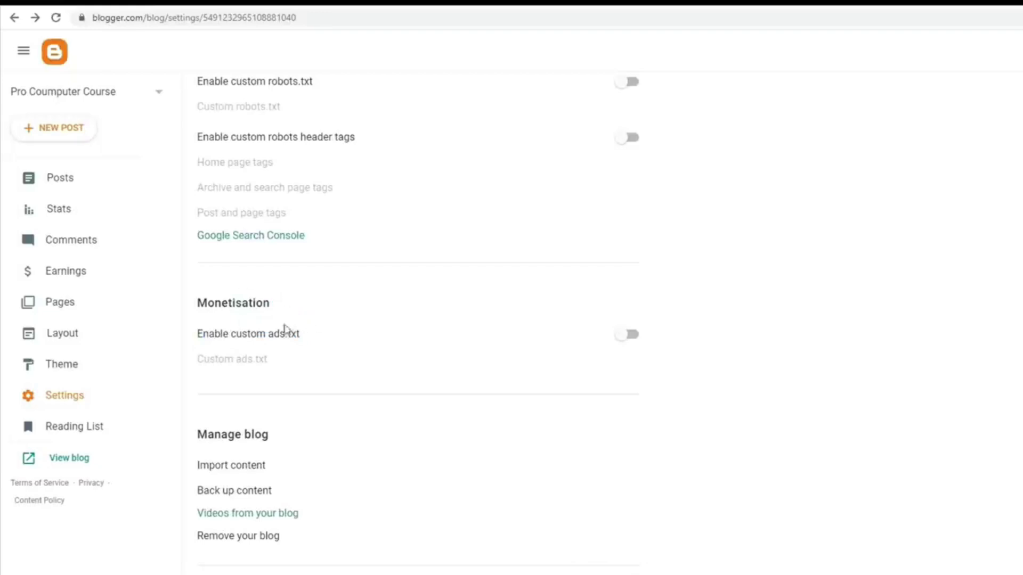
{"action": "scroll", "coordinate": [316, 385], "scroll_direction": "down", "scroll_amount": 4}
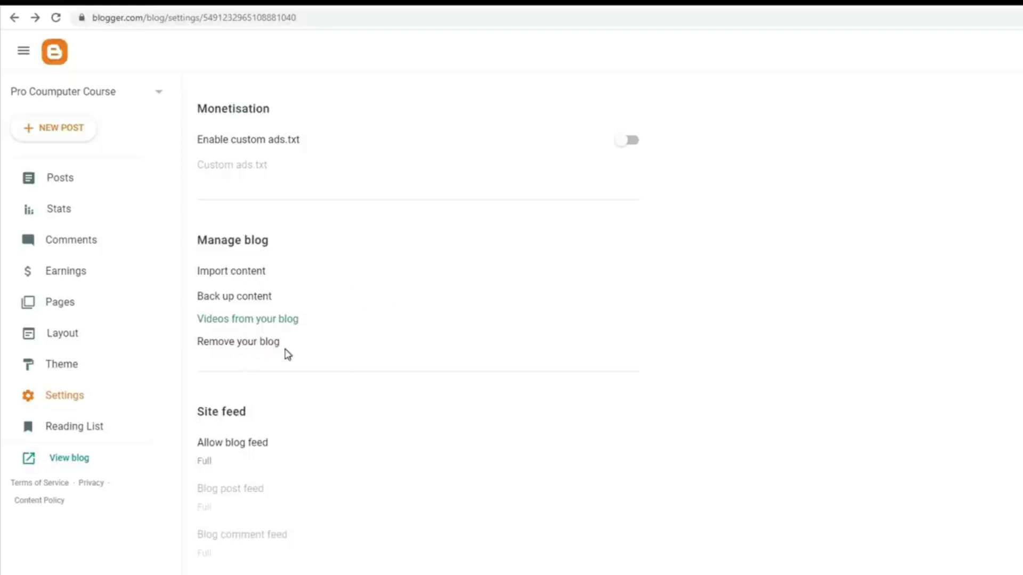
{"action": "scroll", "coordinate": [254, 376], "scroll_direction": "down", "scroll_amount": 3}
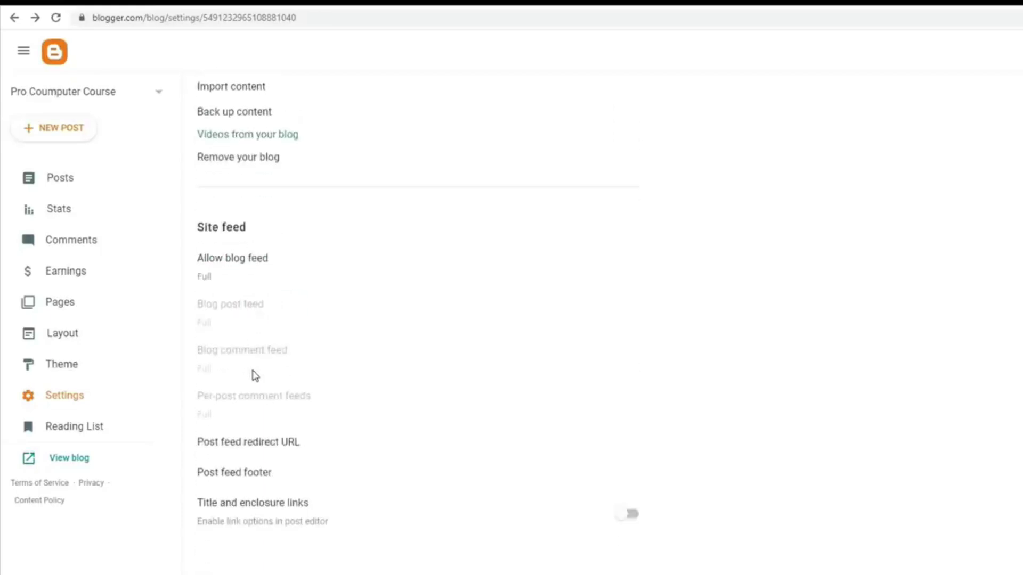
{"action": "scroll", "coordinate": [274, 429], "scroll_direction": "down", "scroll_amount": 1}
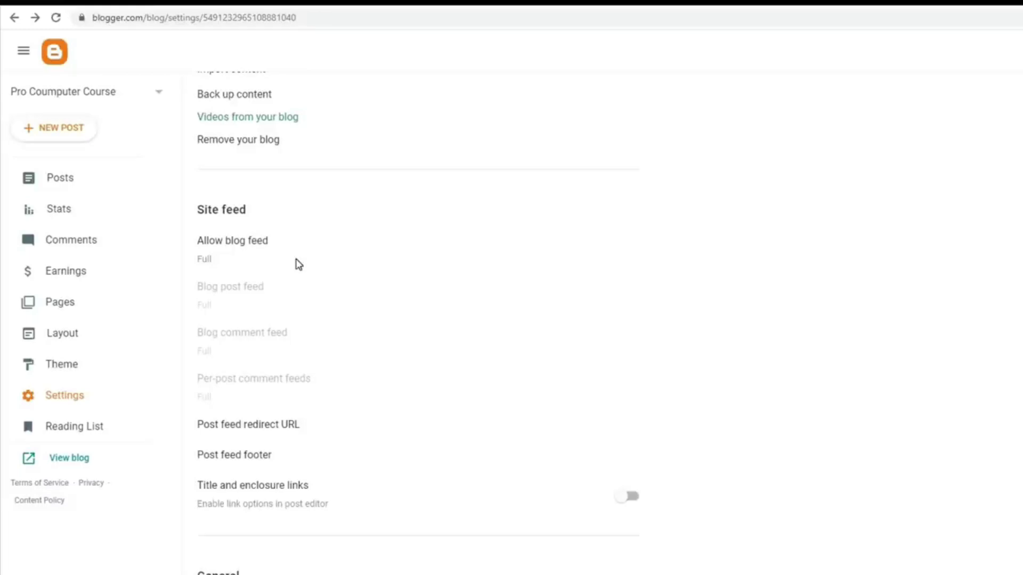
Step: Start a new post for the Pro Coumputer Course blog
{"action": "scroll", "coordinate": [358, 394], "scroll_direction": "up", "scroll_amount": 15}
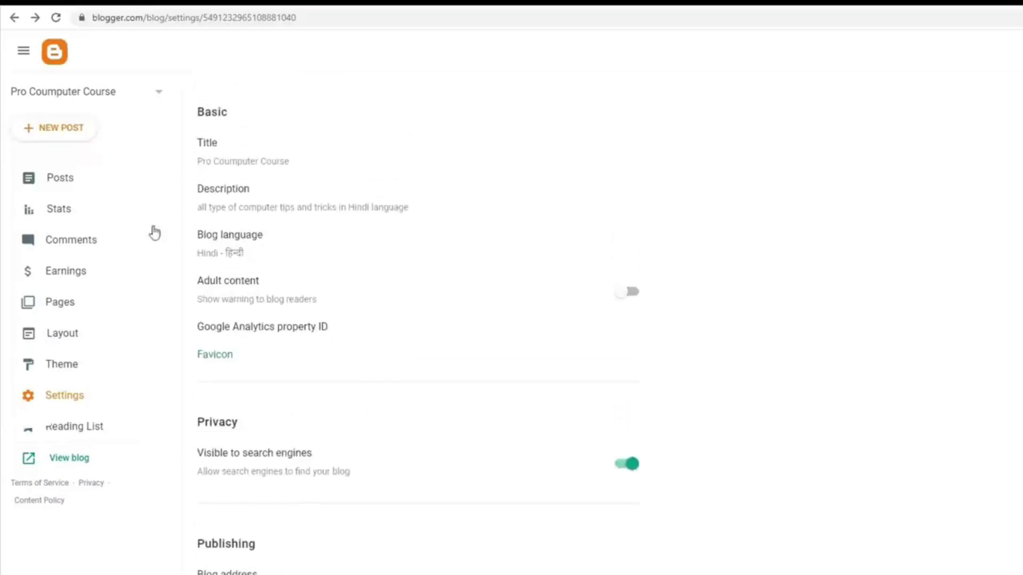
{"action": "left_click", "coordinate": [70, 133]}
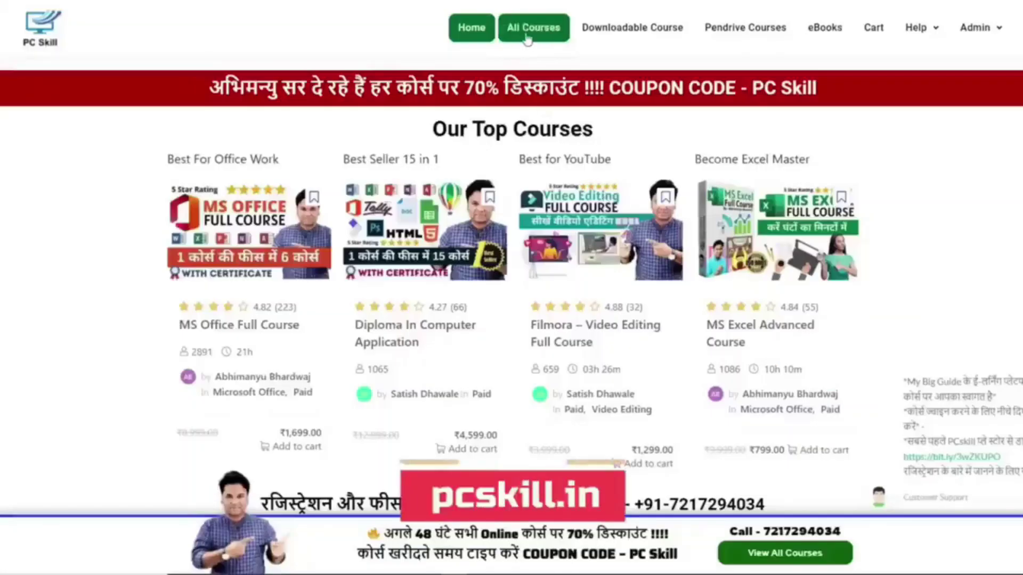
Step: Switch to the PC Skill website, browse its full course list and pendrive courses, and open the A to Z Computer Mastery Pendrive Course
{"action": "left_click", "coordinate": [527, 40]}
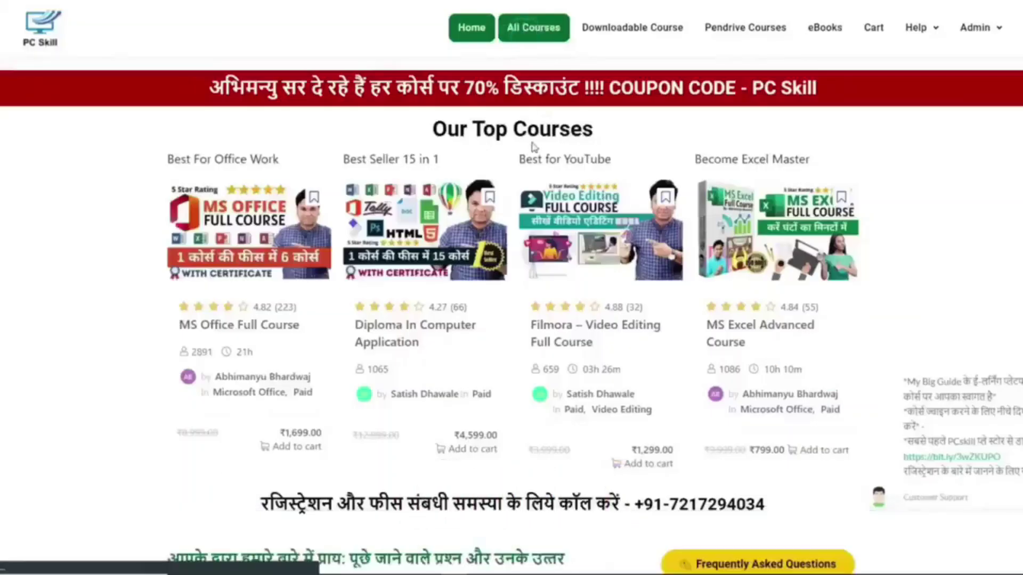
{"action": "scroll", "coordinate": [548, 155], "scroll_direction": "down", "scroll_amount": 7}
{"action": "scroll", "coordinate": [550, 153], "scroll_direction": "down", "scroll_amount": 7}
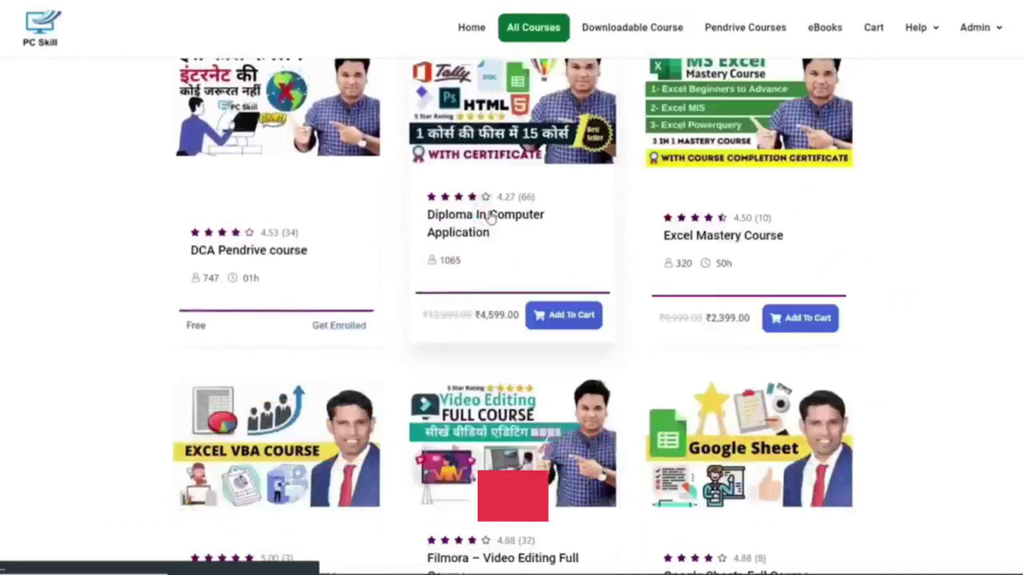
{"action": "left_click", "coordinate": [491, 217]}
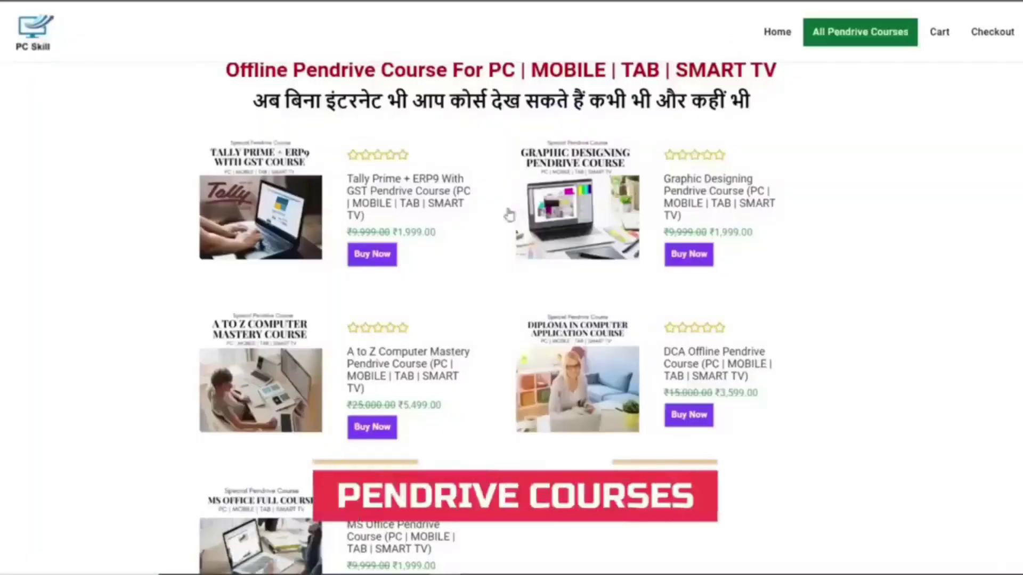
{"action": "scroll", "coordinate": [426, 251], "scroll_direction": "down", "scroll_amount": 1}
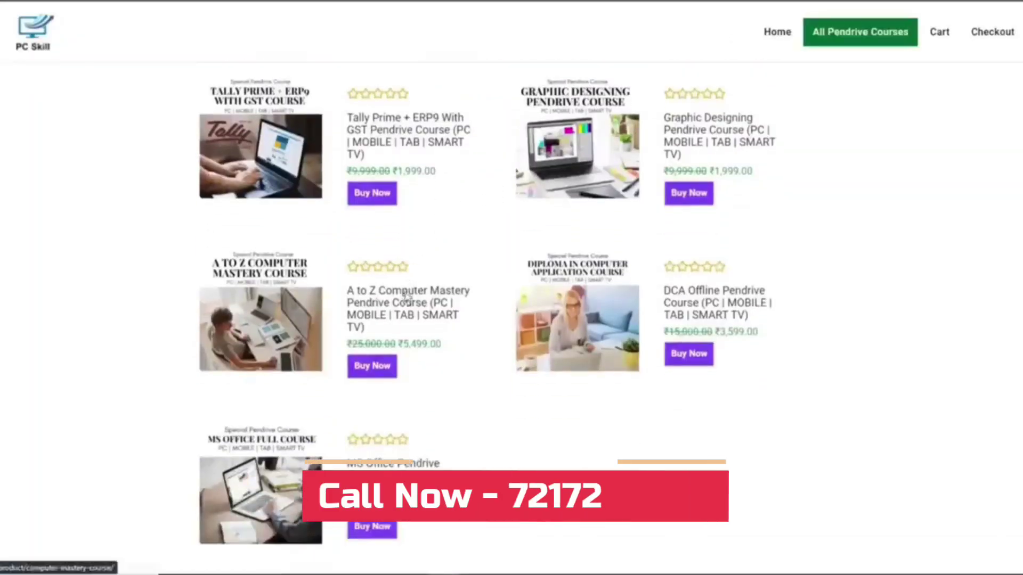
{"action": "left_click", "coordinate": [404, 293]}
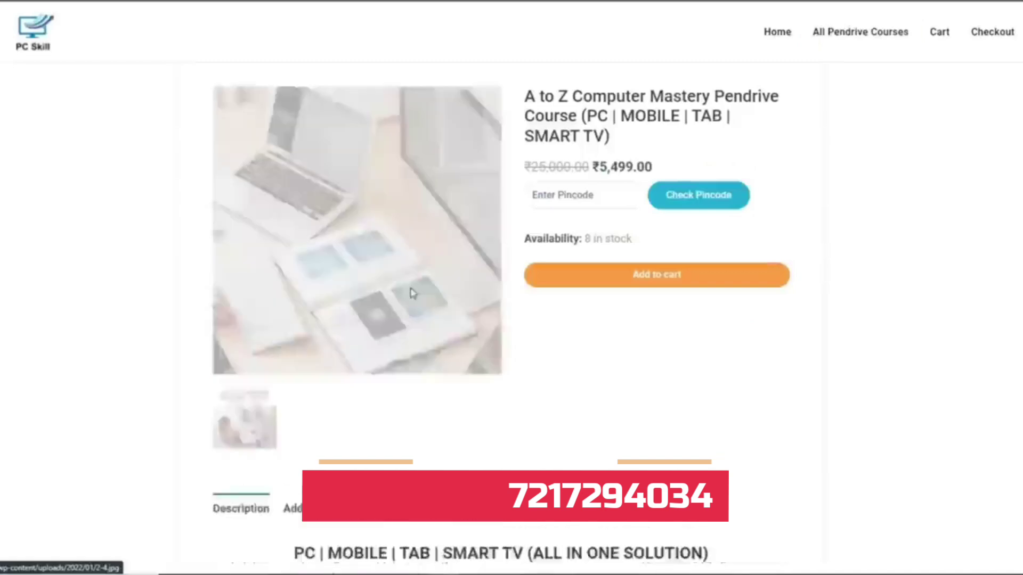